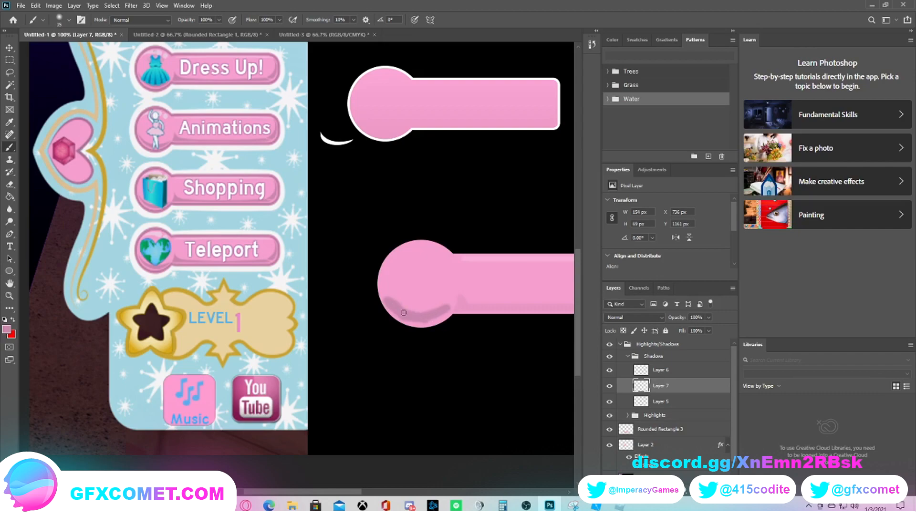
# - Erase the ragged lower edge of the shadow inside the lower button's circle using an 18 px Eraser
pyautogui.click(10, 184)
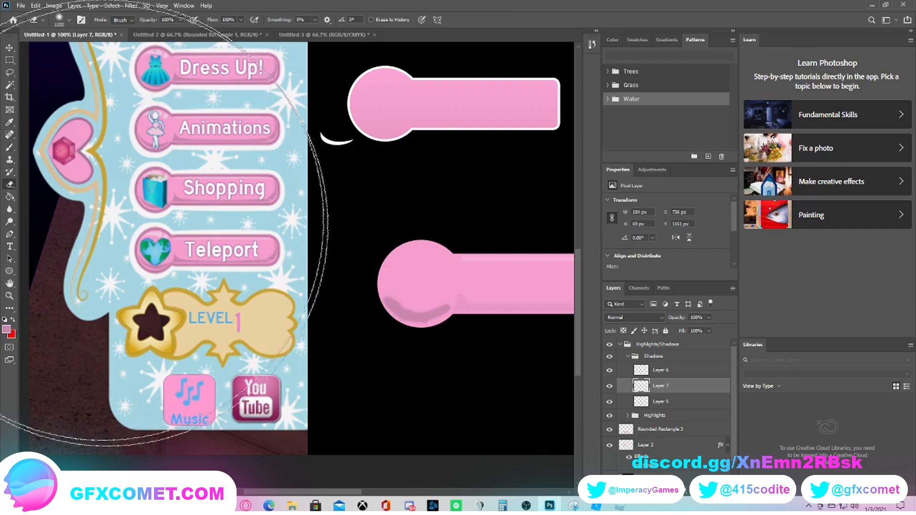
pyautogui.click(67, 25)
pyautogui.click(68, 47)
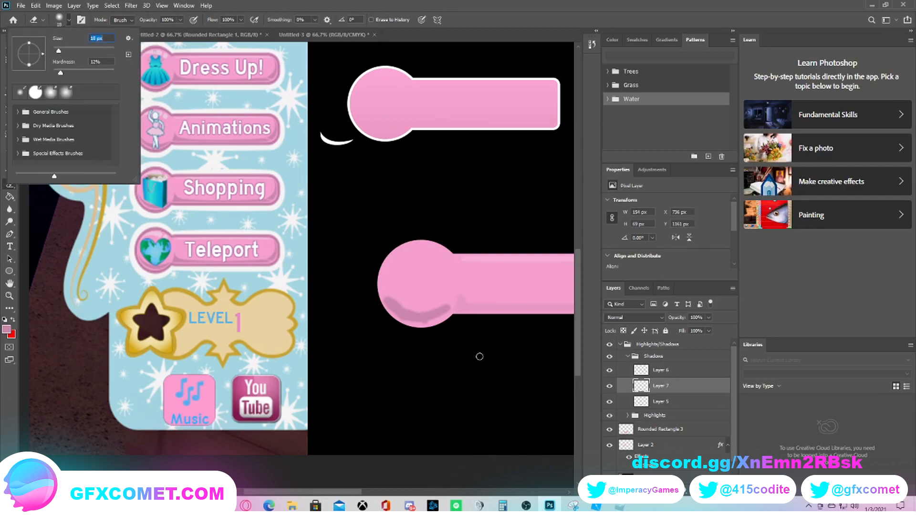
pyautogui.press('Return')
pyautogui.moveTo(403, 327)
pyautogui.mouseDown()
pyautogui.moveTo(443, 329)
pyautogui.moveTo(445, 321)
pyautogui.moveTo(397, 329)
pyautogui.moveTo(427, 330)
pyautogui.moveTo(385, 312)
pyautogui.moveTo(416, 332)
pyautogui.moveTo(389, 314)
pyautogui.mouseUp()
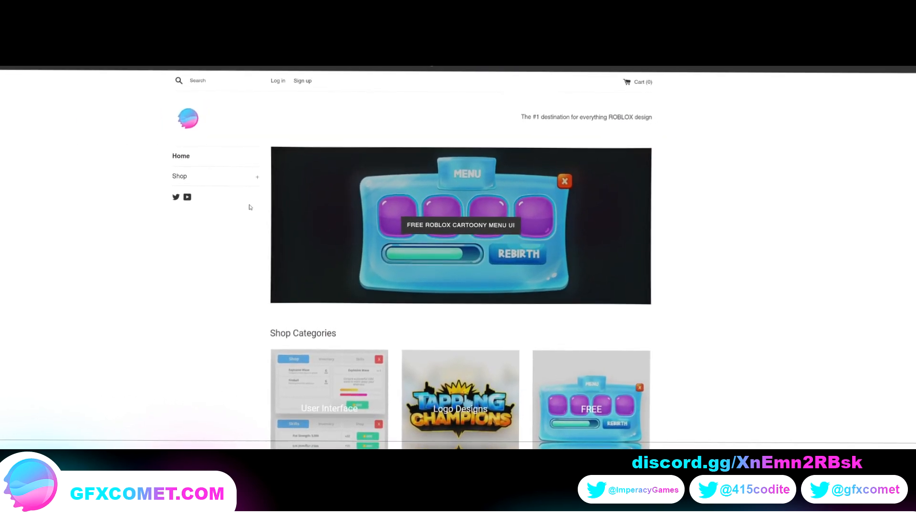
# - On the GFXComet shop website, browse the User Interface category and open the ROBLOX Style Cartoony Menu UI product
pyautogui.click(237, 174)
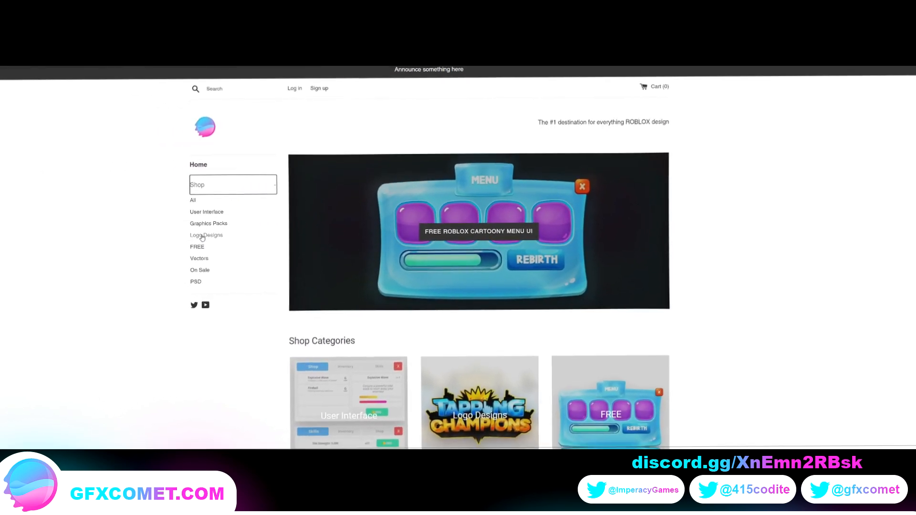
pyautogui.click(215, 203)
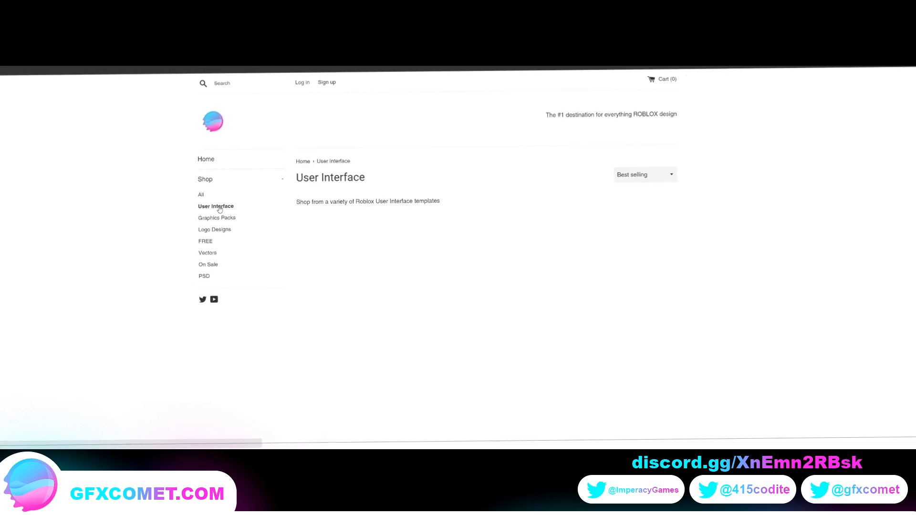
pyautogui.scroll(-4, 378, 248)
pyautogui.scroll(5, 378, 248)
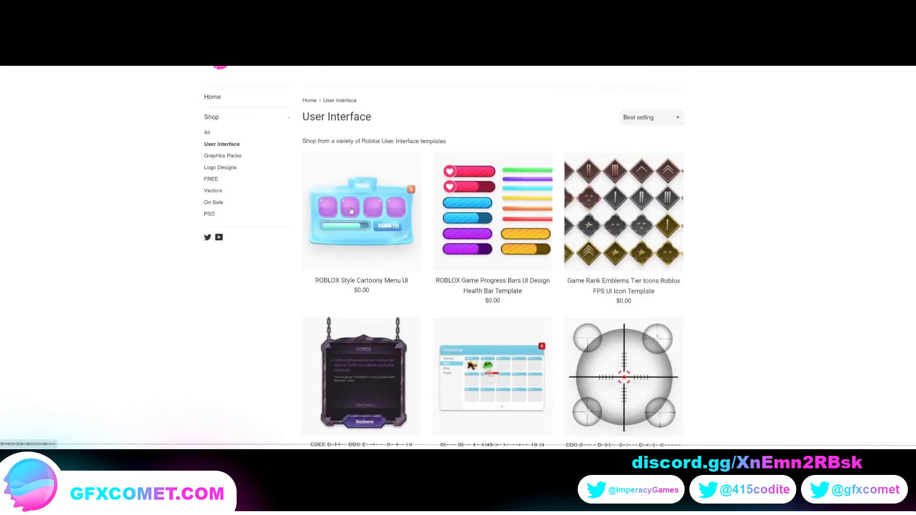
pyautogui.click(354, 206)
pyautogui.click(510, 246)
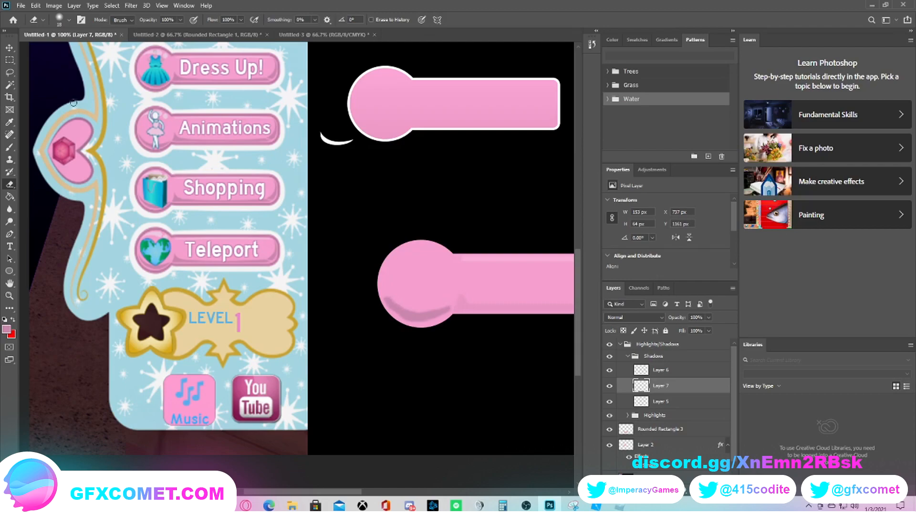
# - Back in Photoshop, shift the circle's shadow on Layer 7 slightly down and right to meet the circle's lower edge
pyautogui.click(9, 48)
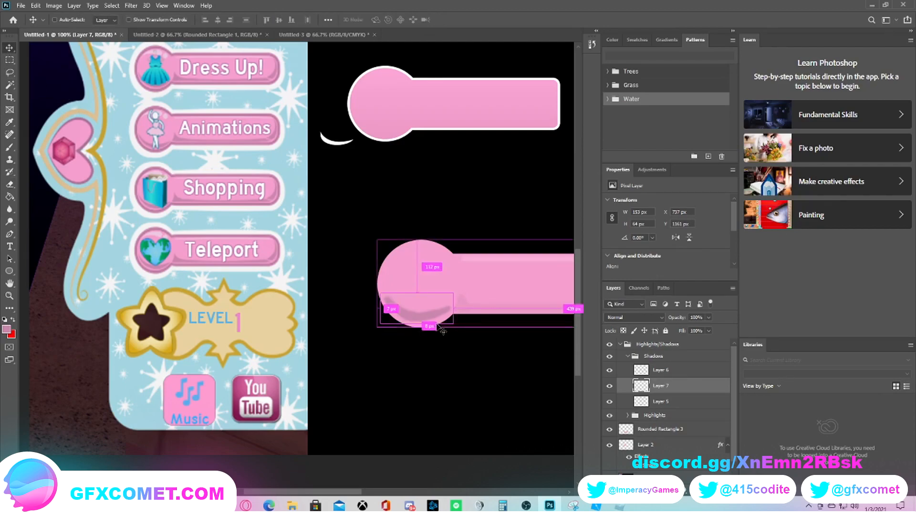
pyautogui.hotkey('ctrl', 't')
pyautogui.moveTo(421, 318); pyautogui.dragTo(427, 320)
pyautogui.press('Right')
pyautogui.press('Up')
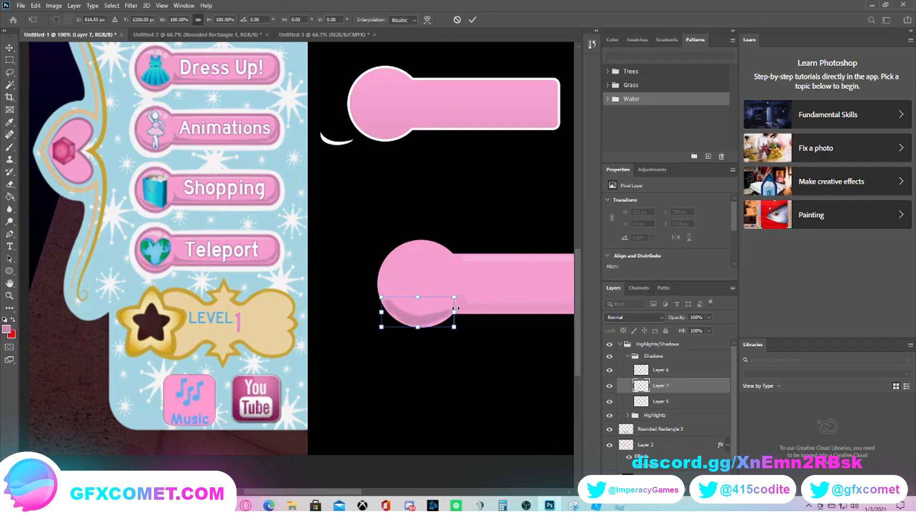
pyautogui.click(8, 49)
# - Set the opacity of the circle shadow on Layer 7 to 11%, matching Layer 5
pyautogui.click(709, 317)
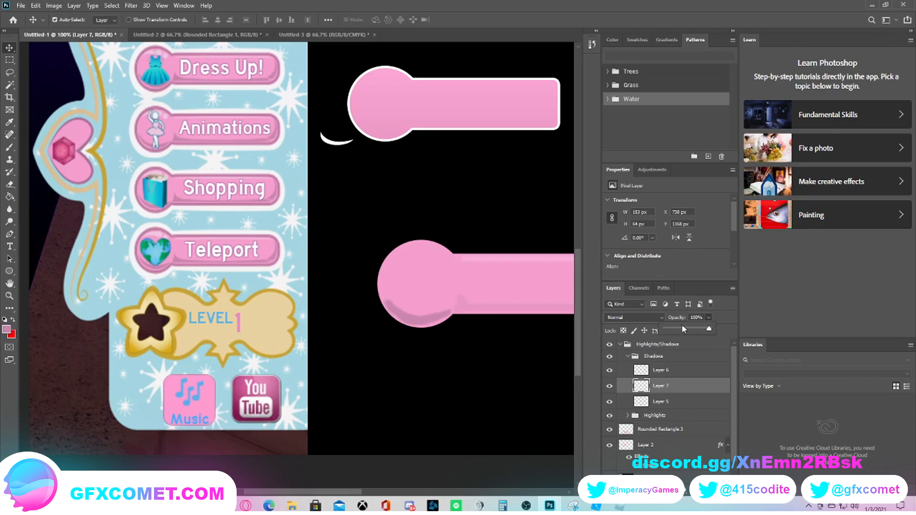
pyautogui.click(679, 401)
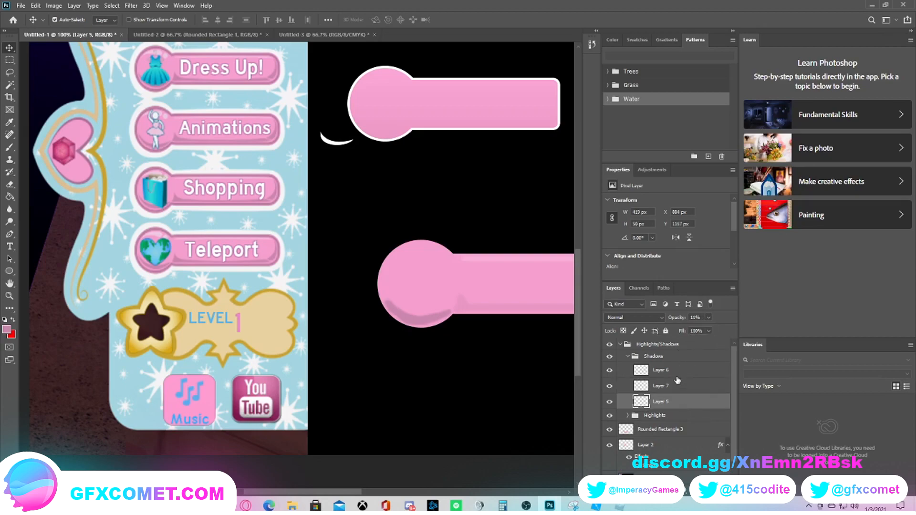
pyautogui.click(680, 385)
pyautogui.click(697, 318)
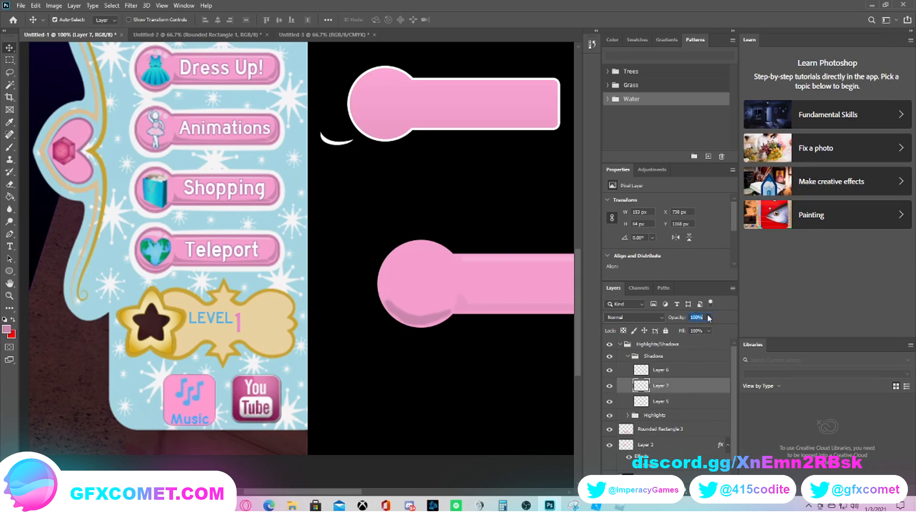
pyautogui.write('11')
# - Raise the opacity of the circle shadow on Layer 7 to 62%
pyautogui.click(709, 317)
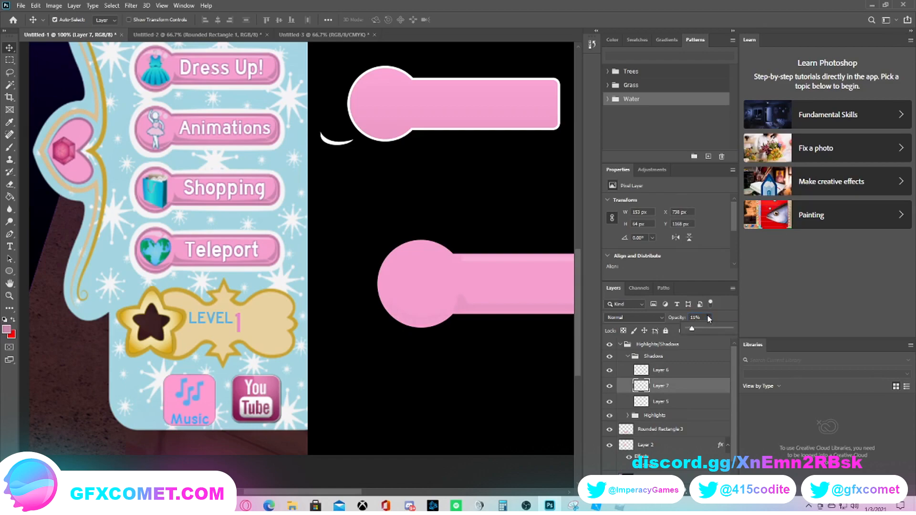
pyautogui.moveTo(692, 331); pyautogui.dragTo(693, 331)
pyautogui.moveTo(698, 327); pyautogui.dragTo(726, 326)
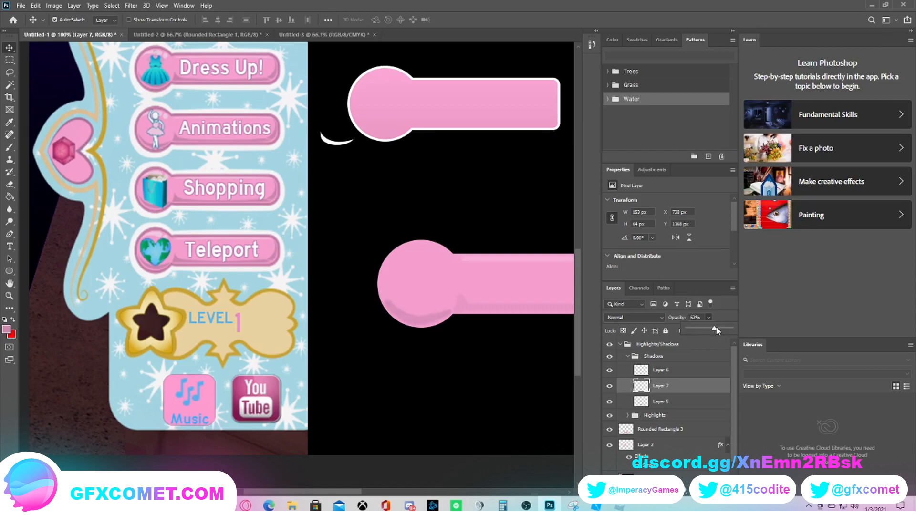
pyautogui.click(380, 371)
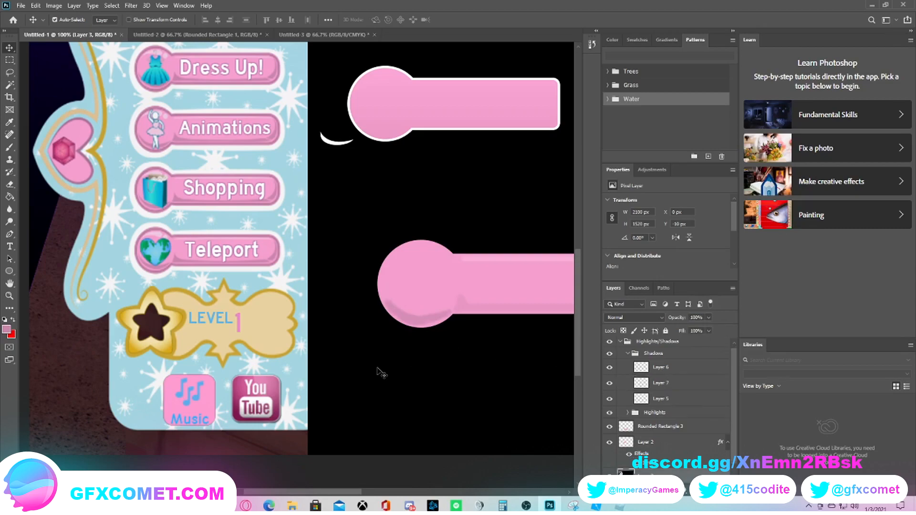
# - Add a new layer above Layer 4 in the Highlights group for painting with the Brush
pyautogui.hotkey('ctrl', '-')
pyautogui.hotkey('ctrl', '-')
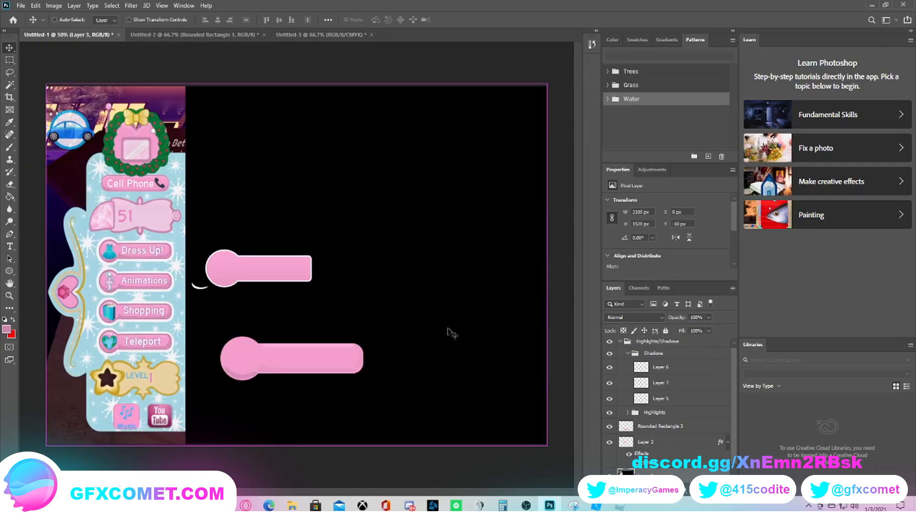
pyautogui.hotkey('ctrl', '+')
pyautogui.hotkey('ctrl', '+')
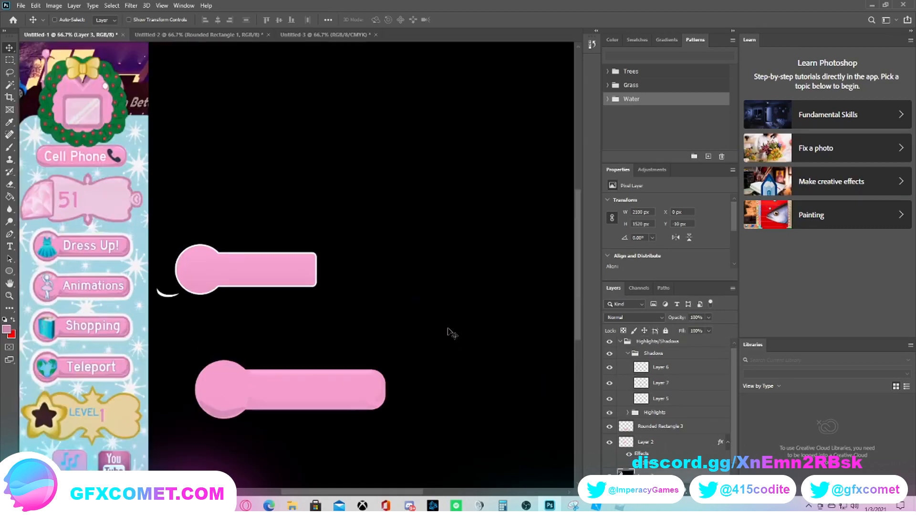
pyautogui.moveTo(316, 492); pyautogui.dragTo(278, 487)
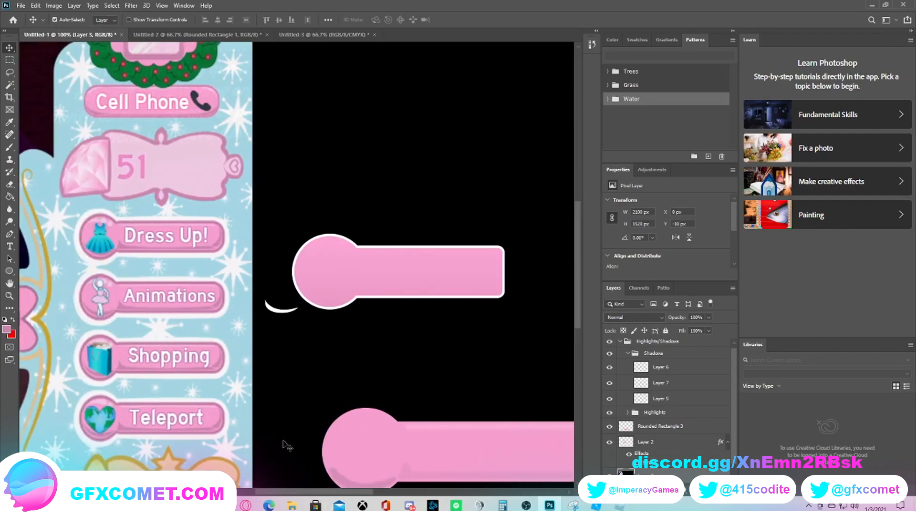
pyautogui.scroll(-3, 287, 446)
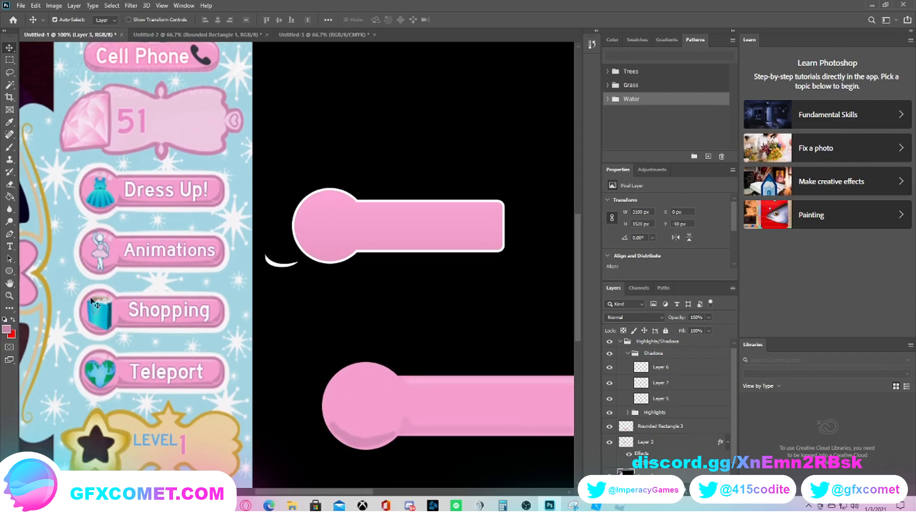
pyautogui.click(626, 417)
pyautogui.click(627, 413)
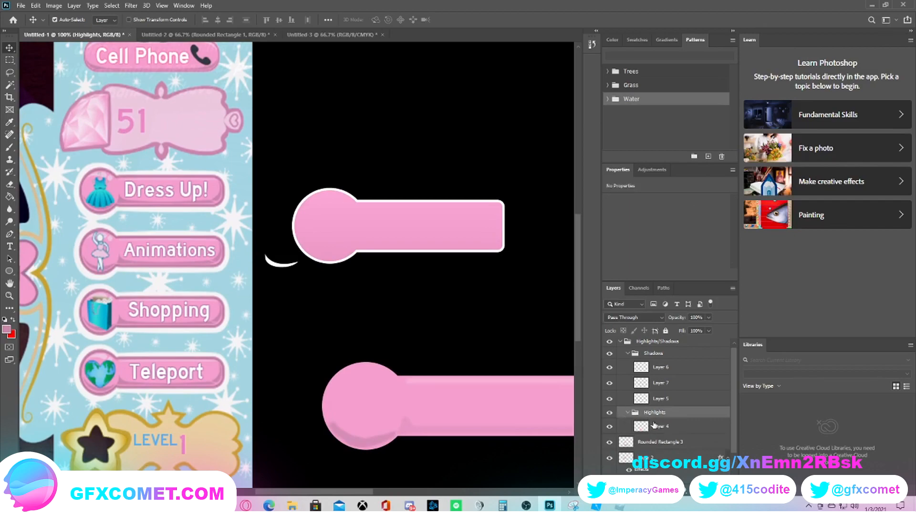
pyautogui.click(656, 427)
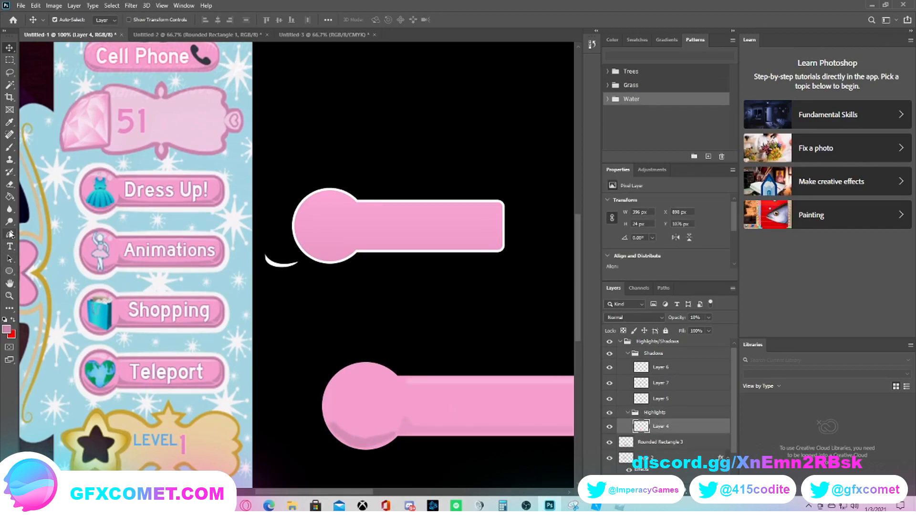
pyautogui.click(9, 146)
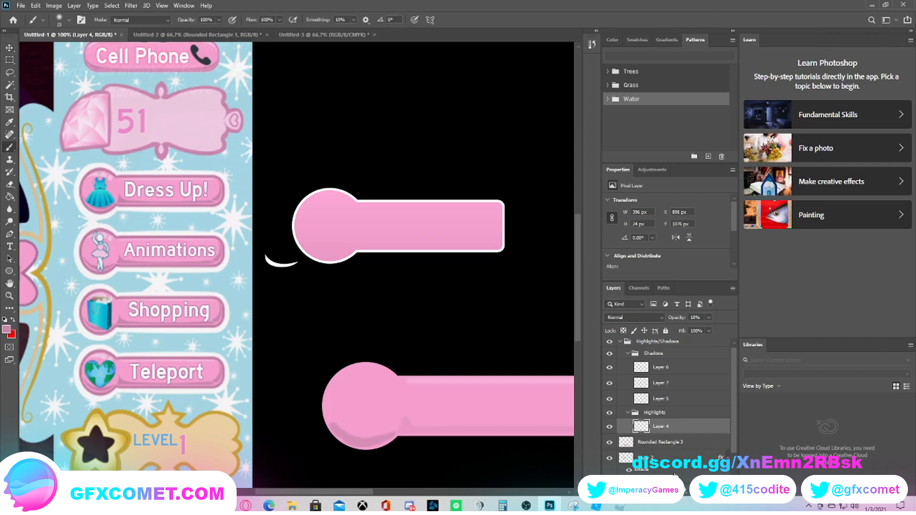
pyautogui.hotkey('ctrl', 'shift', 'alt', 'n')
# - Set the foreground color to white, ffffff
pyautogui.click(7, 331)
pyautogui.write('ffffff')
pyautogui.click(807, 131)
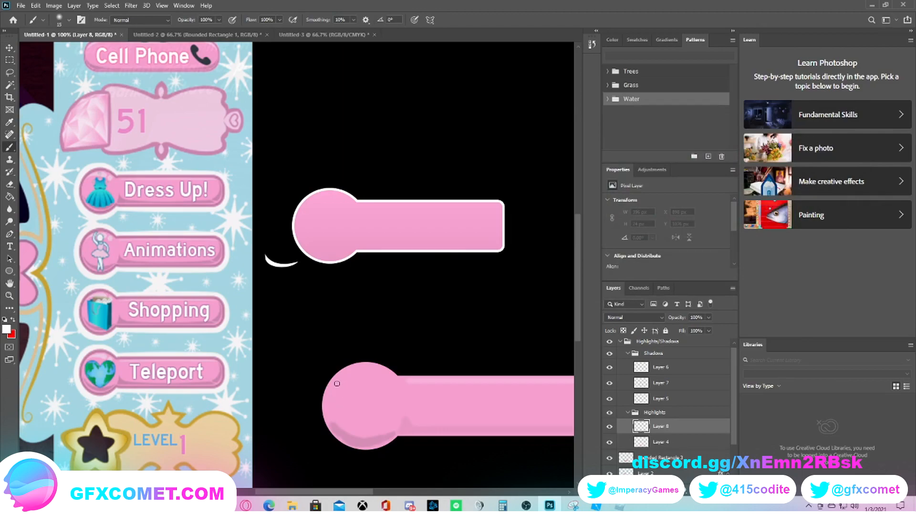
pyautogui.moveTo(337, 383); pyautogui.dragTo(357, 374)
pyautogui.hotkey('ctrl', 'z')
pyautogui.moveTo(337, 382); pyautogui.dragTo(359, 371)
pyautogui.hotkey('ctrl', 'z')
pyautogui.moveTo(338, 380); pyautogui.dragTo(351, 374)
pyautogui.hotkey('ctrl', 'z')
# - Paint a white curved highlight and a separate dot inside the circle's upper edge, and nudge them slightly right
pyautogui.moveTo(336, 382); pyautogui.dragTo(364, 369)
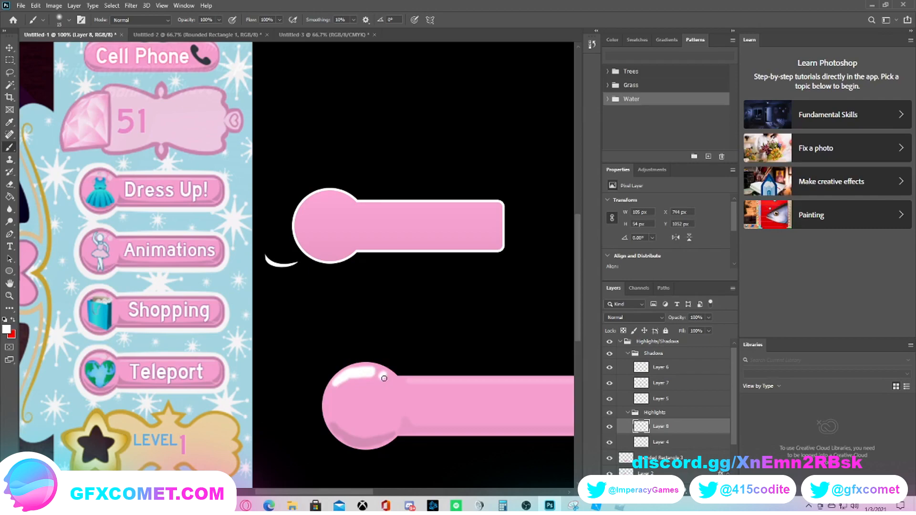
pyautogui.click(385, 376)
pyautogui.click(9, 48)
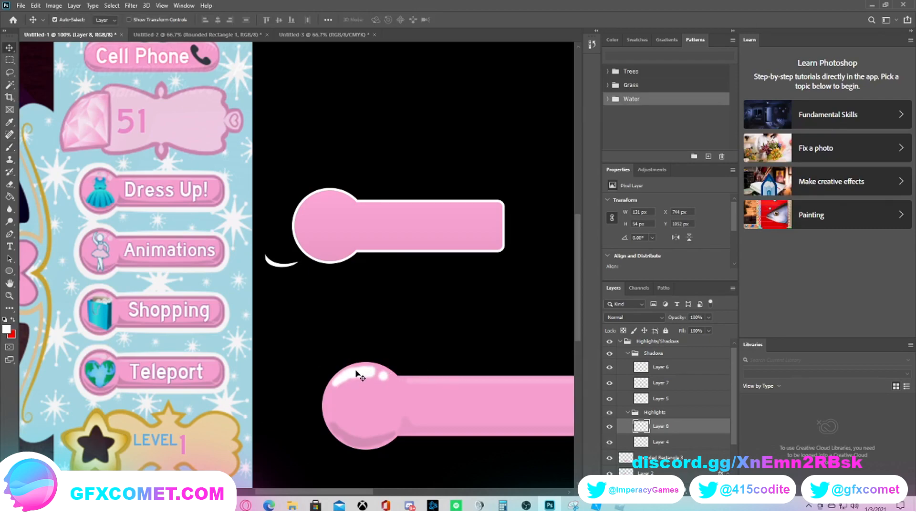
pyautogui.moveTo(357, 374); pyautogui.dragTo(359, 374)
# - Erase along the edges of the white curved highlight on the circle to smooth and round its outline
pyautogui.click(9, 184)
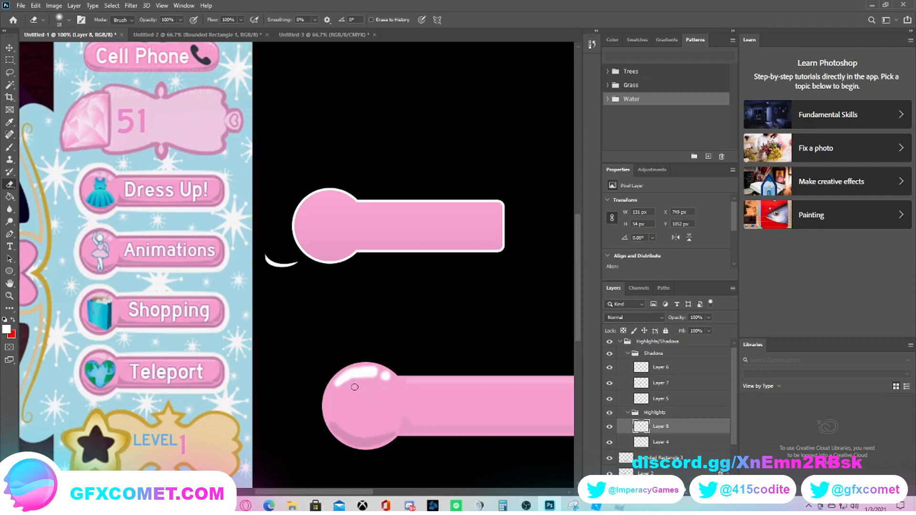
pyautogui.scroll(-1, 355, 384)
pyautogui.scroll(4, 377, 437)
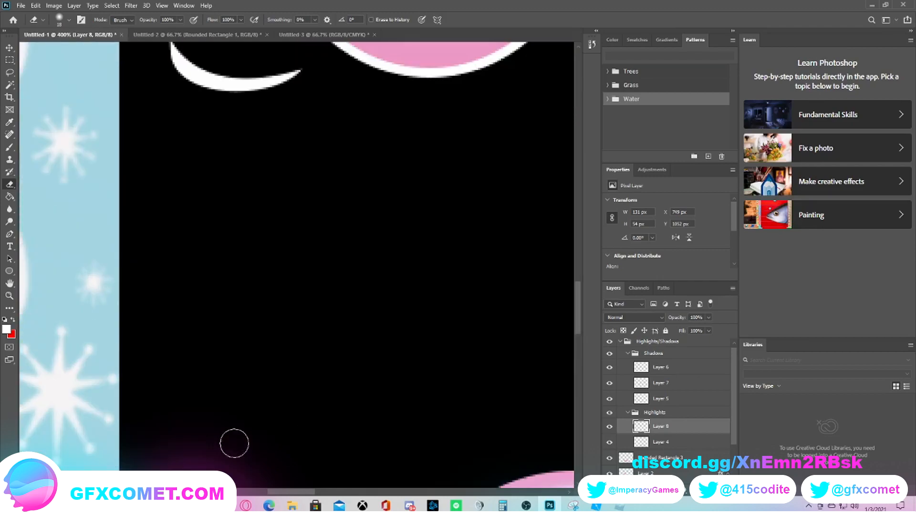
pyautogui.scroll(-5, 439, 430)
pyautogui.moveTo(311, 497); pyautogui.dragTo(339, 496)
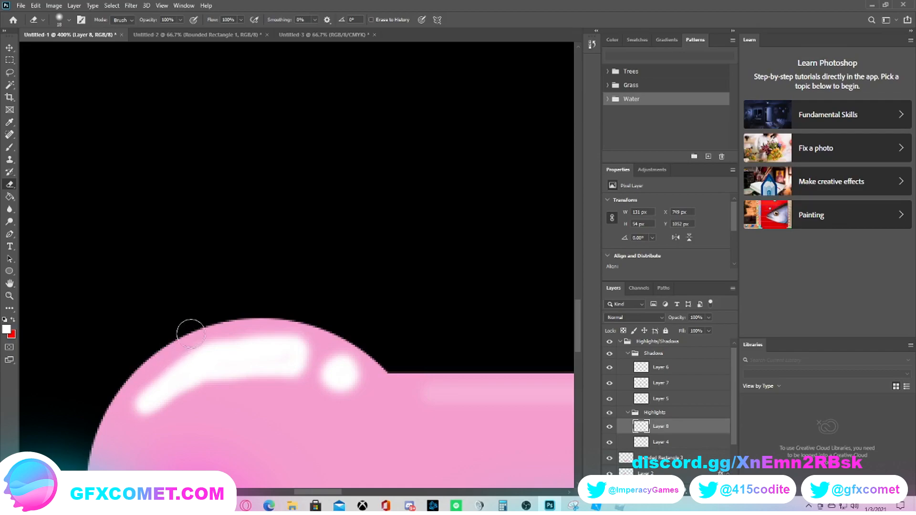
pyautogui.moveTo(285, 322)
pyautogui.mouseDown()
pyautogui.moveTo(313, 322)
pyautogui.moveTo(373, 348)
pyautogui.mouseUp()
pyautogui.scroll(-1, 316, 428)
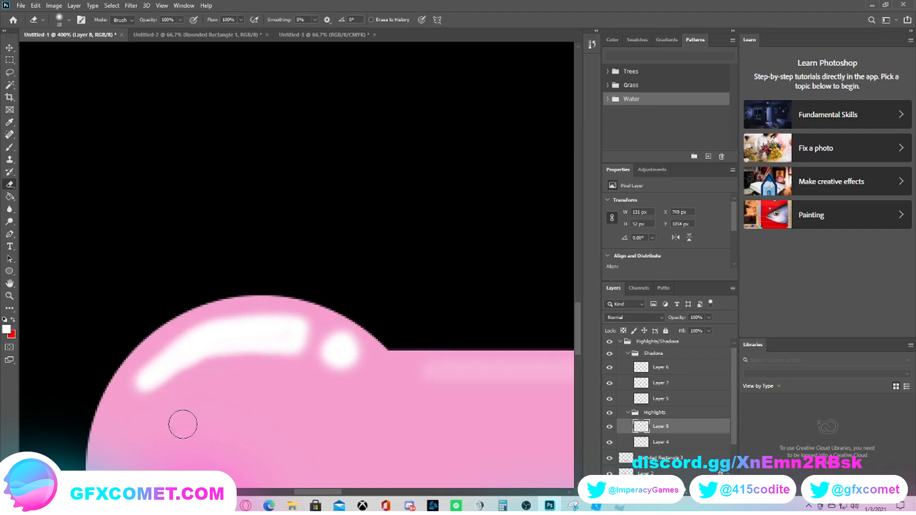
# - Set the opacity of the circle's white highlight on Layer 8 to 18%
pyautogui.hotkey('ctrl', '-')
pyautogui.hotkey('ctrl', '-')
pyautogui.hotkey('ctrl', '-')
pyautogui.hotkey('ctrl', '-')
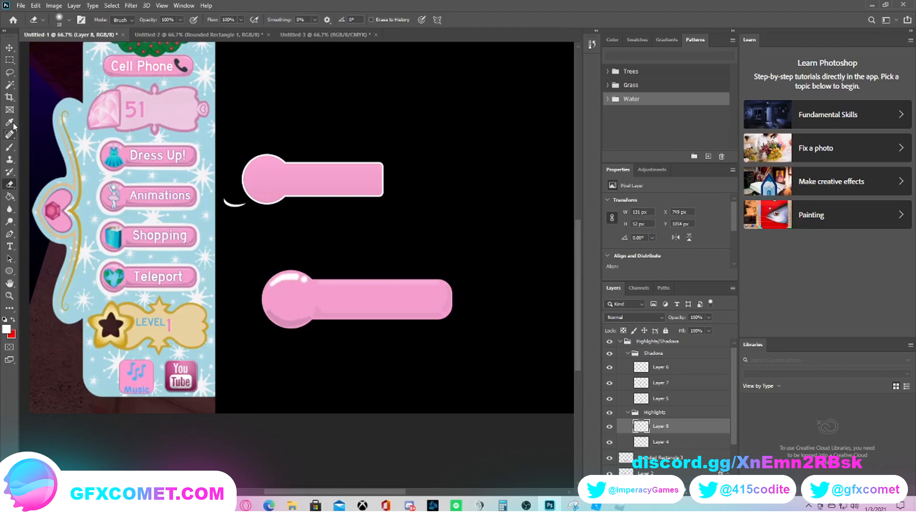
pyautogui.click(10, 48)
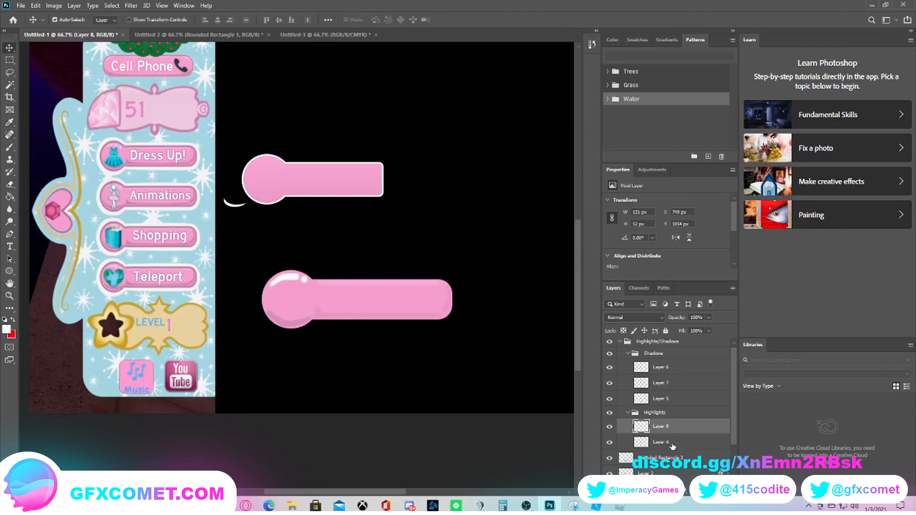
pyautogui.write('18')
pyautogui.click(339, 421)
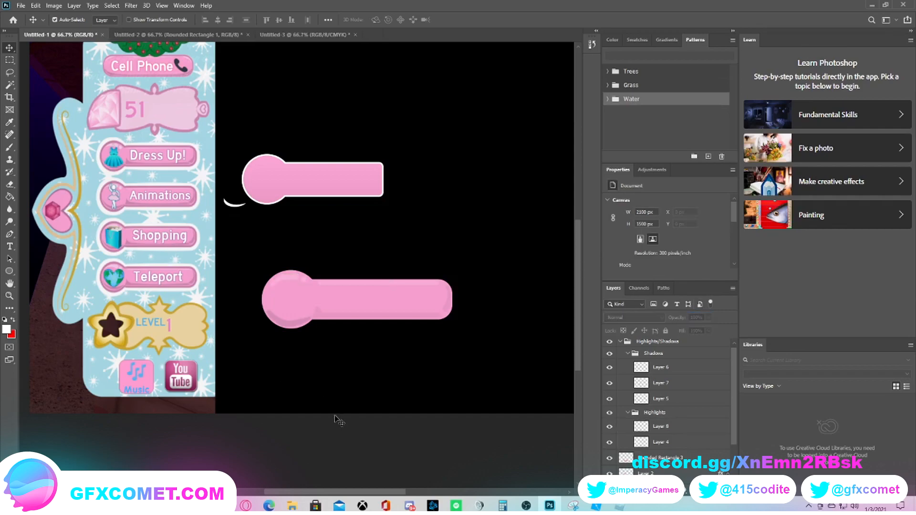
# - Lower the opacity of the circle shadow on Layer 7 to about half and collapse the shadows group
pyautogui.click(290, 326)
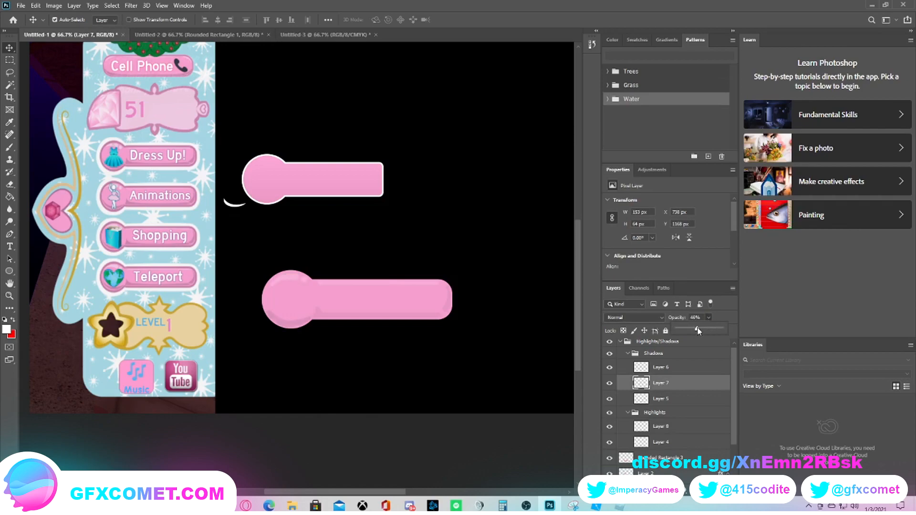
pyautogui.moveTo(698, 328); pyautogui.dragTo(700, 329)
pyautogui.click(425, 428)
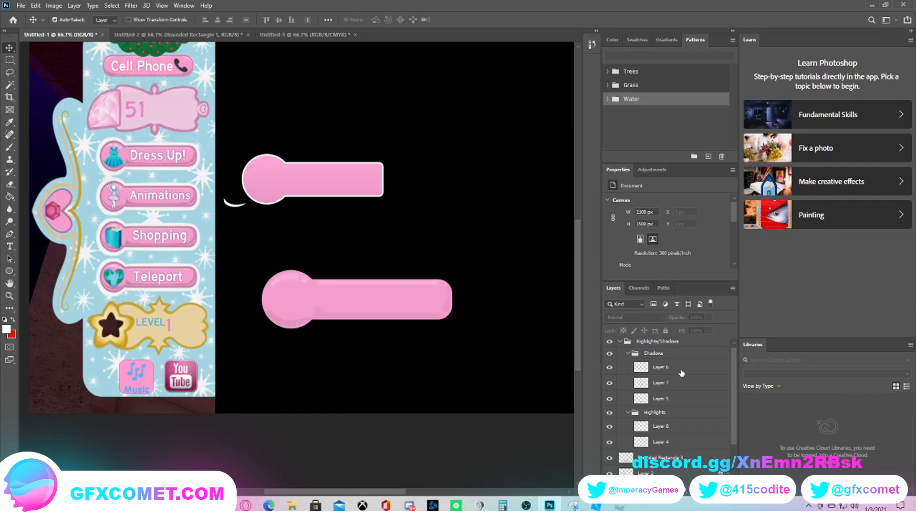
pyautogui.click(628, 353)
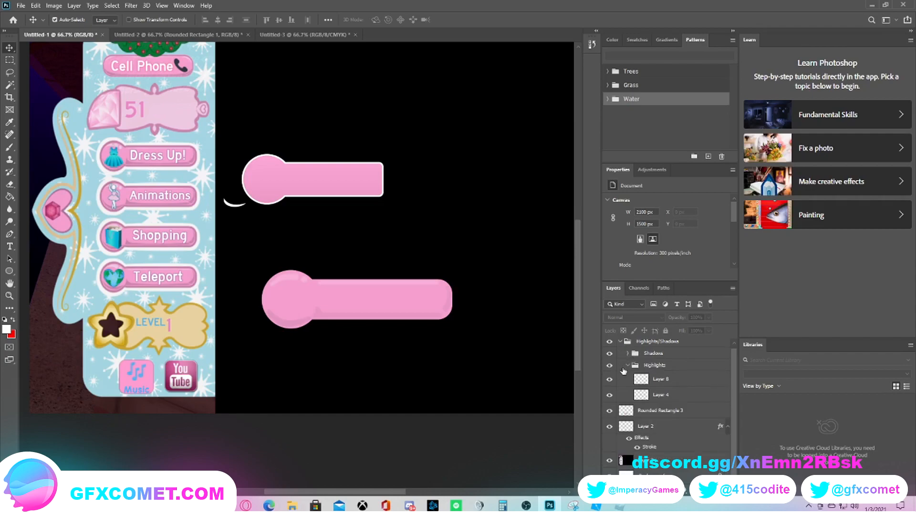
# - Collapse the Highlights and Highlights/Shadows groups, and toggle Rounded Rectangle 3's visibility to check the button base
pyautogui.click(626, 366)
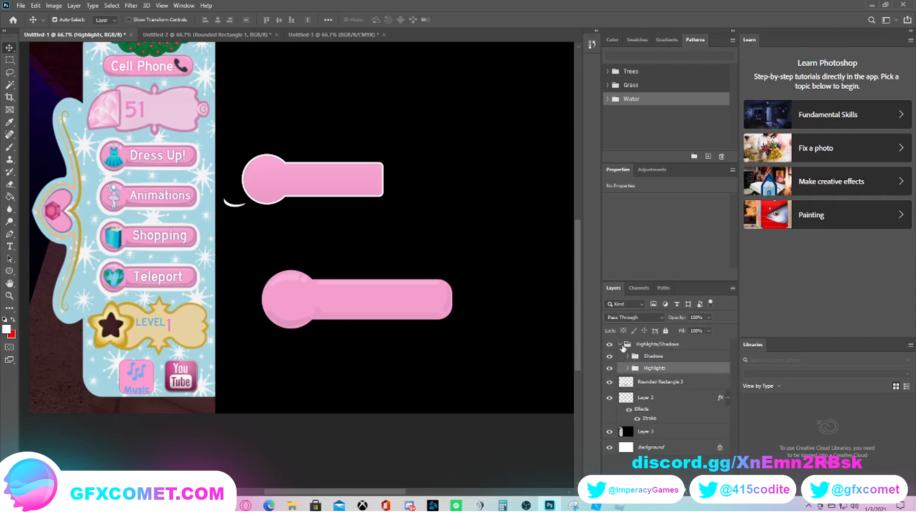
pyautogui.click(622, 344)
pyautogui.click(610, 360)
pyautogui.click(609, 359)
pyautogui.click(610, 360)
pyautogui.click(610, 361)
pyautogui.click(609, 359)
pyautogui.click(609, 360)
pyautogui.click(610, 360)
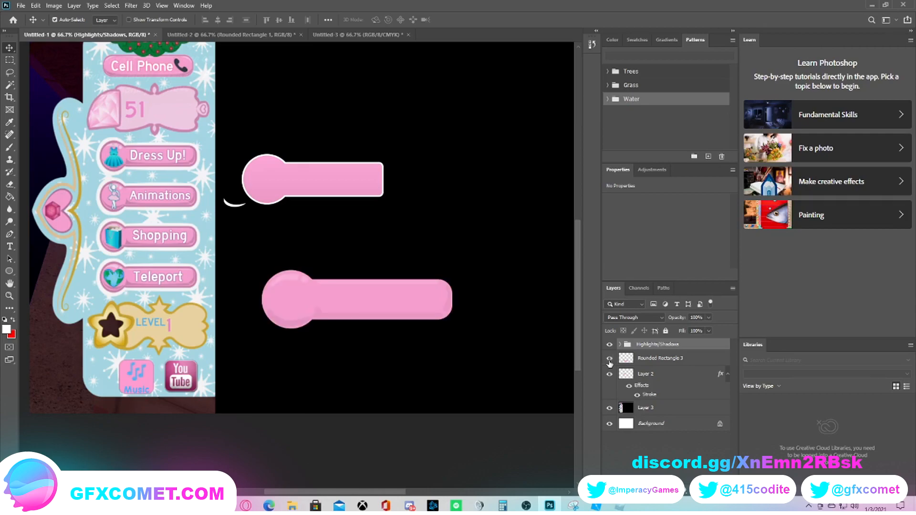
# - Apply a black Color Overlay to the circle's lower shadow on Layer 7 and reduce its layer opacity to 9%
pyautogui.click(288, 328)
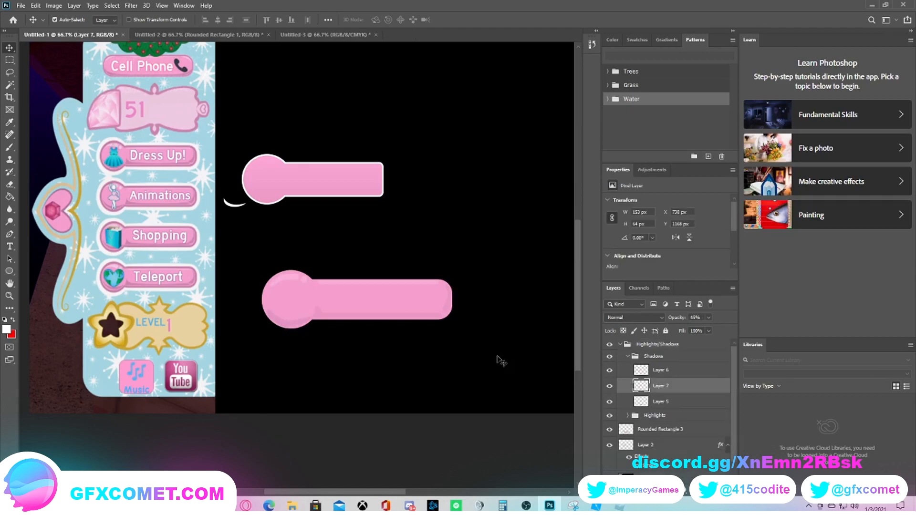
pyautogui.rightClick(669, 384)
pyautogui.click(710, 107)
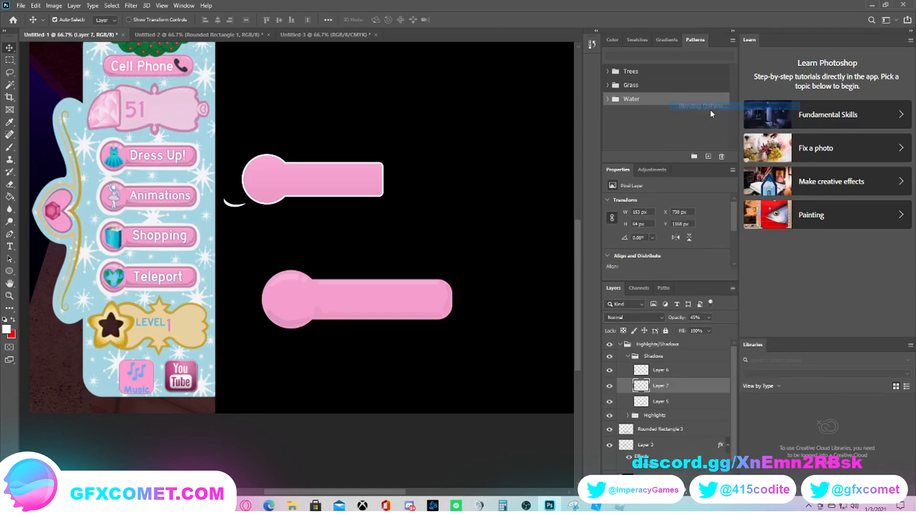
pyautogui.click(539, 394)
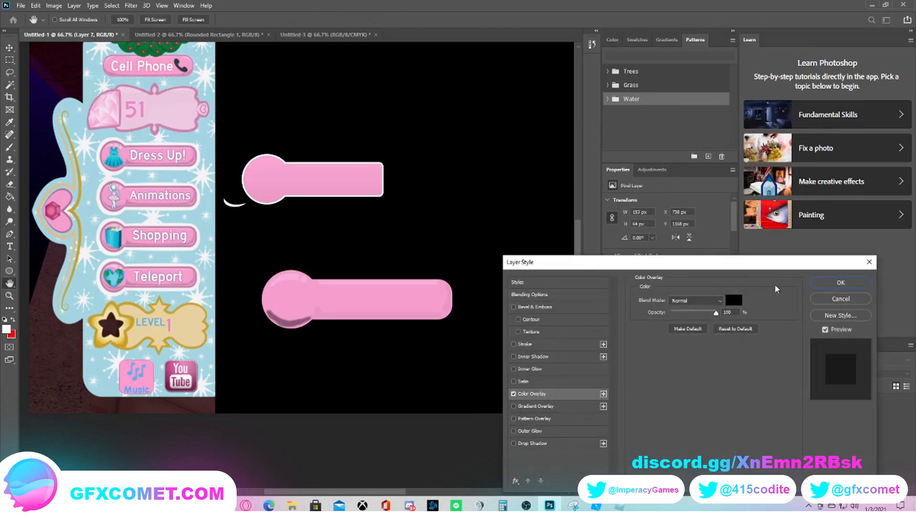
pyautogui.click(841, 282)
pyautogui.moveTo(699, 330); pyautogui.dragTo(693, 332)
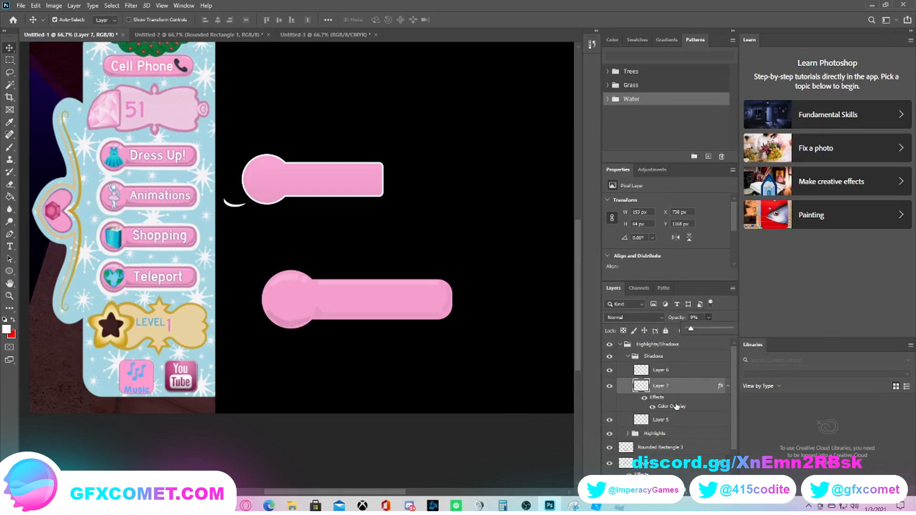
# - Add an outside stroke to the Rounded Rectangle 3 layer and make it slightly thicker
pyautogui.click(663, 451)
pyautogui.rightClick(663, 451)
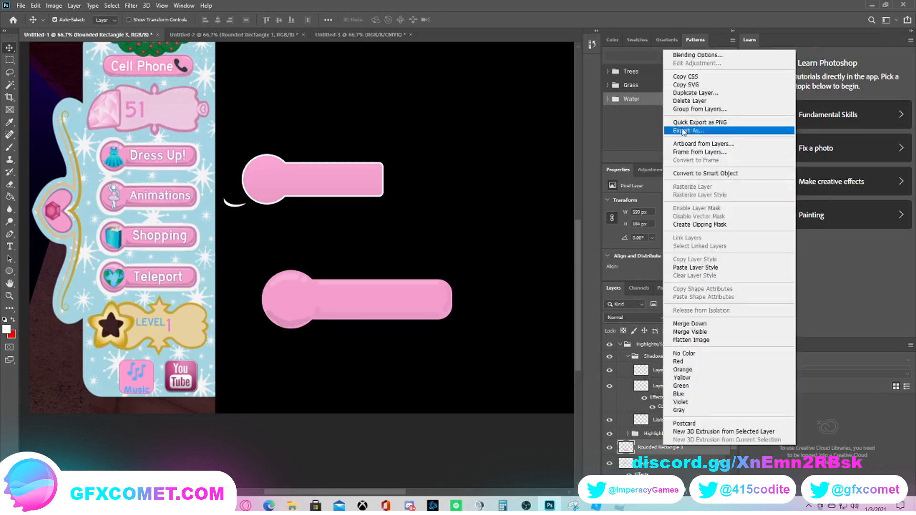
pyautogui.click(714, 56)
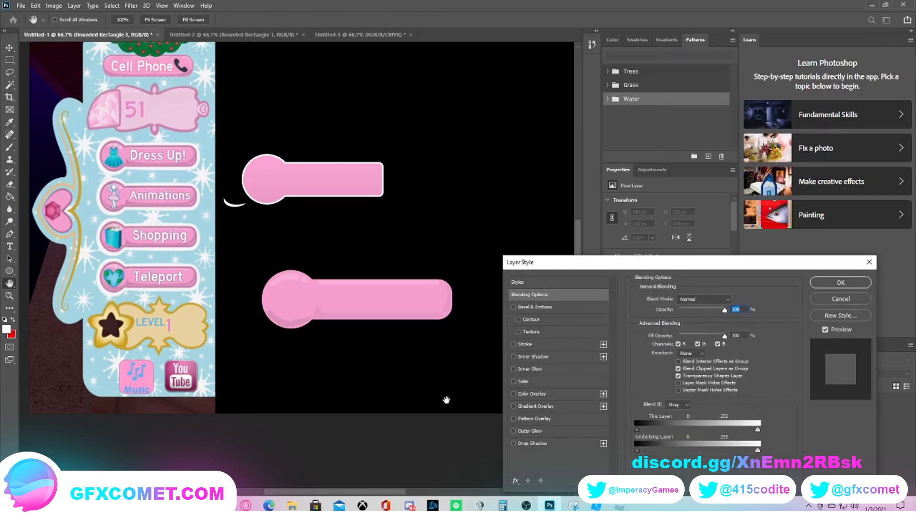
pyautogui.click(525, 344)
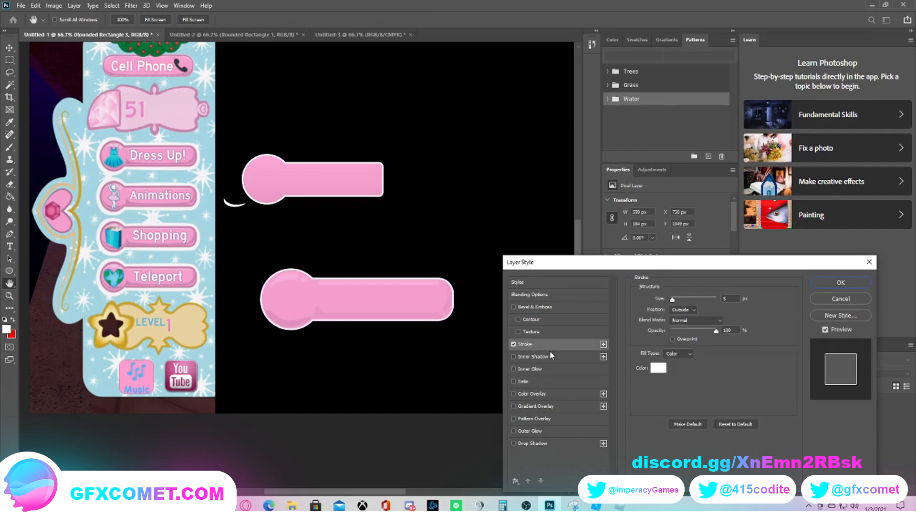
pyautogui.moveTo(675, 303); pyautogui.dragTo(675, 302)
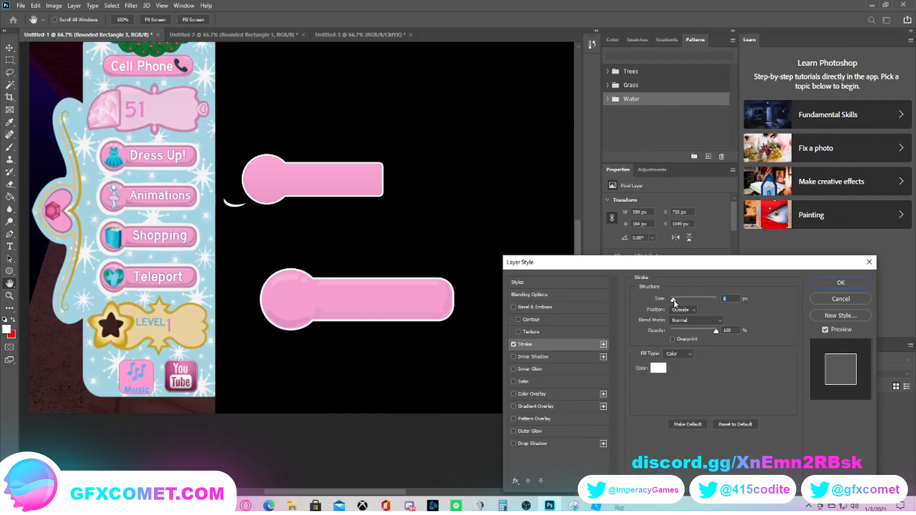
# - Set the stroke colour to the darker pink sampled from the reference Teleport button and apply the layer style
pyautogui.click(658, 368)
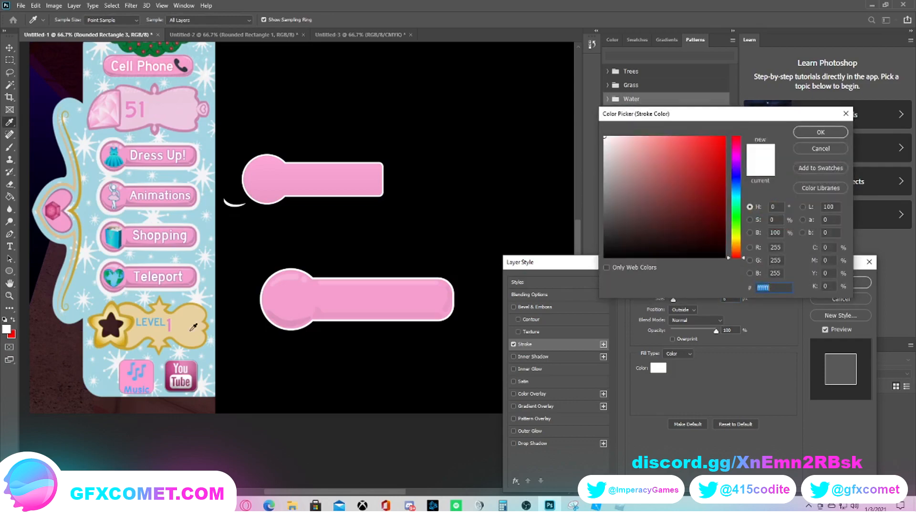
pyautogui.click(190, 285)
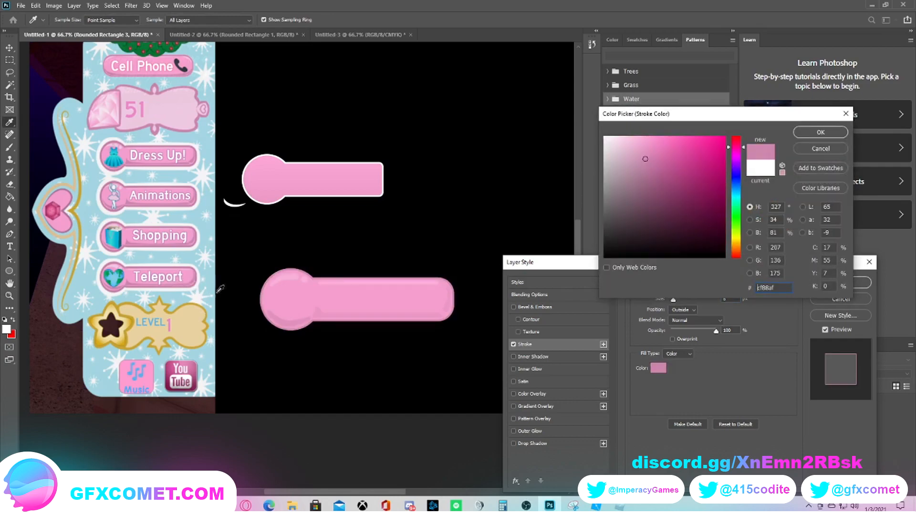
pyautogui.hotkey('ctrl', '+')
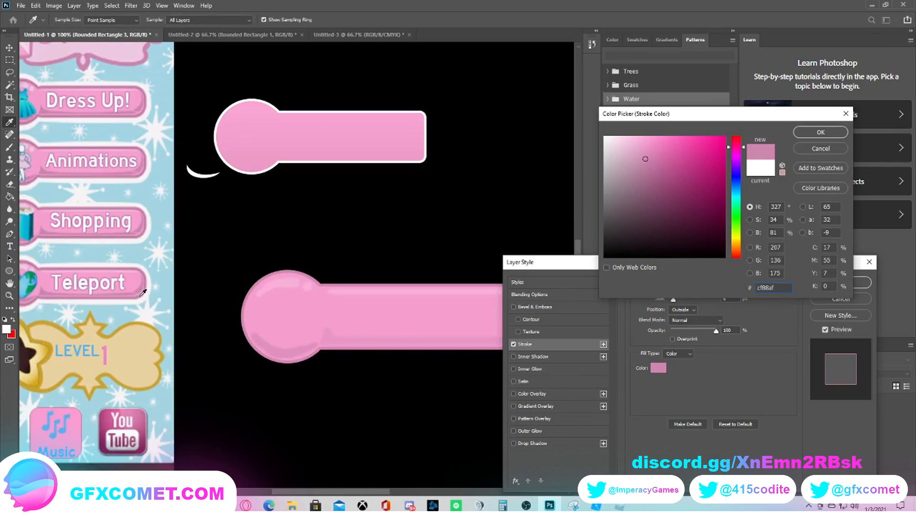
pyautogui.click(140, 296)
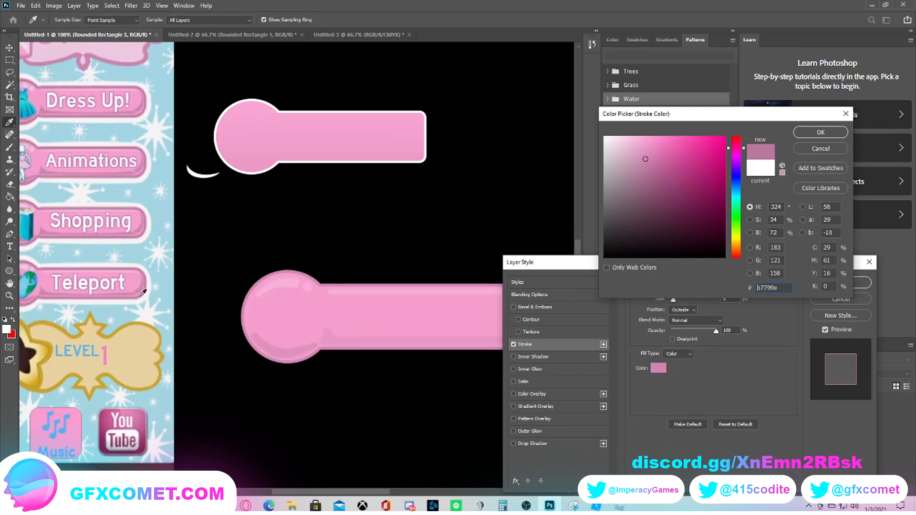
pyautogui.click(101, 295)
pyautogui.click(811, 134)
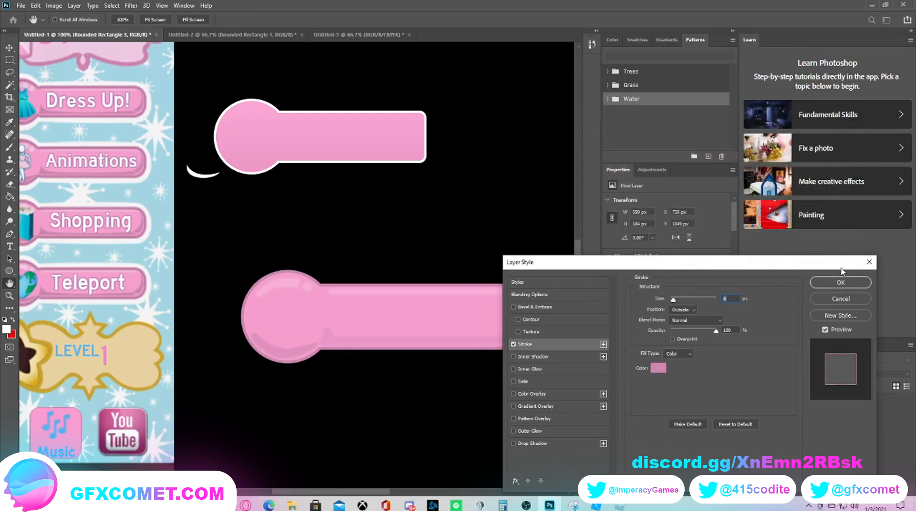
pyautogui.click(841, 283)
# - Rasterize Rounded Rectangle 3's layer style and add an 18 px outside stroke in the off-white sampled beside the reference Teleport button
pyautogui.rightClick(657, 451)
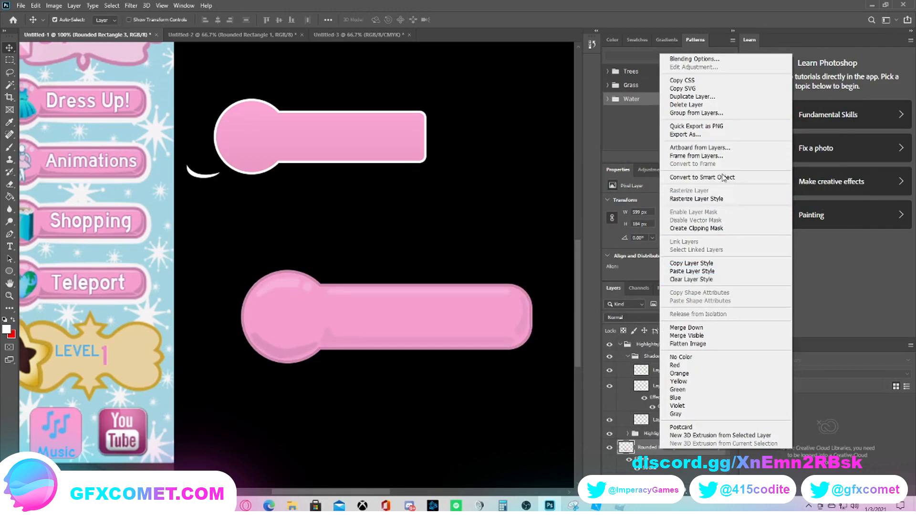
pyautogui.click(724, 200)
pyautogui.rightClick(655, 448)
pyautogui.click(698, 59)
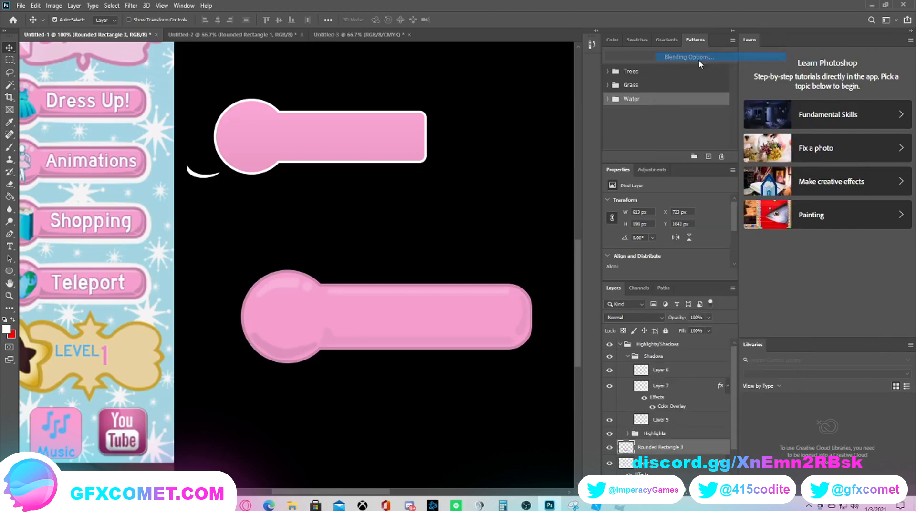
pyautogui.click(531, 343)
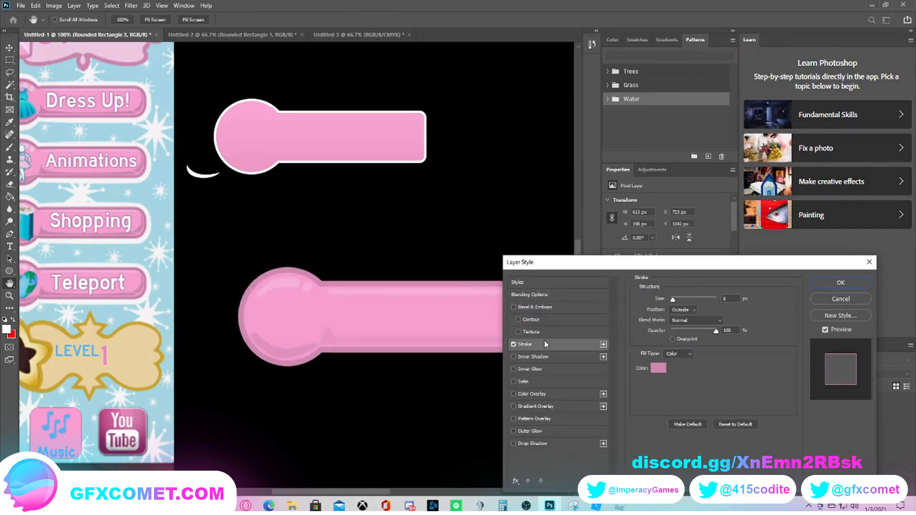
pyautogui.click(658, 367)
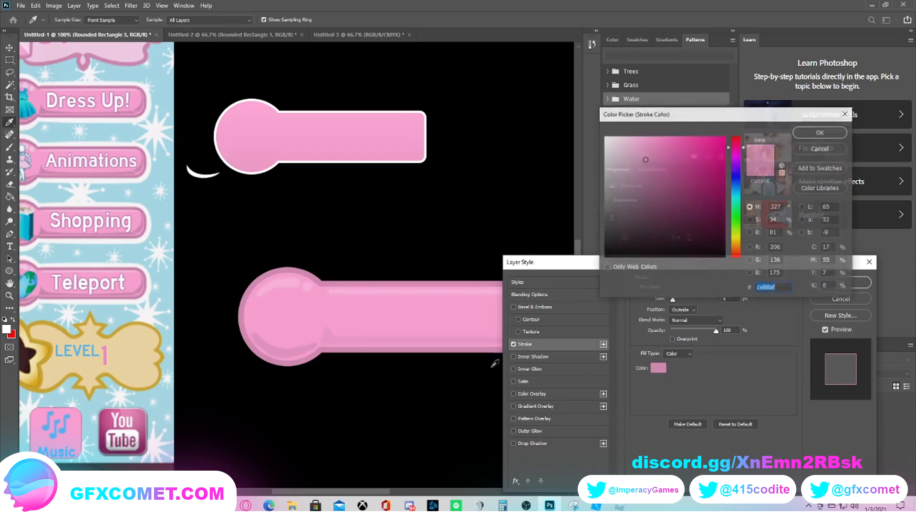
pyautogui.click(152, 277)
pyautogui.click(821, 132)
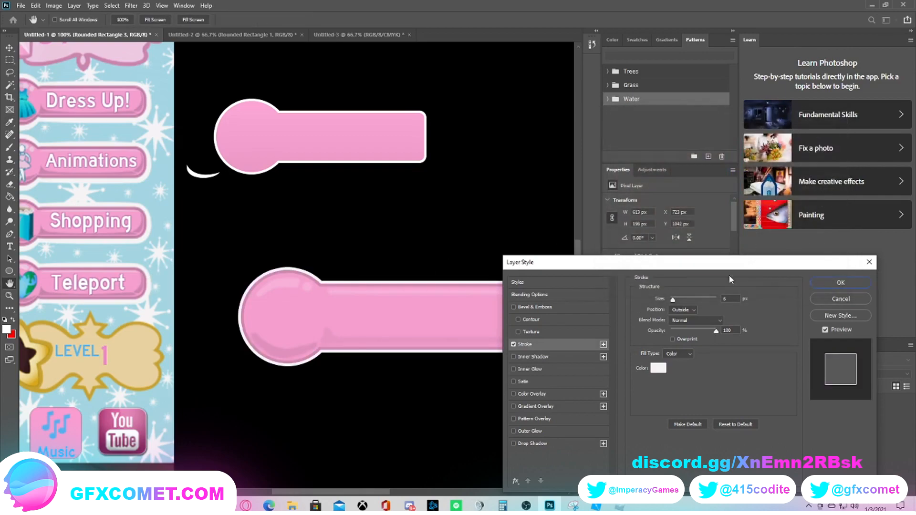
pyautogui.moveTo(676, 300); pyautogui.dragTo(678, 300)
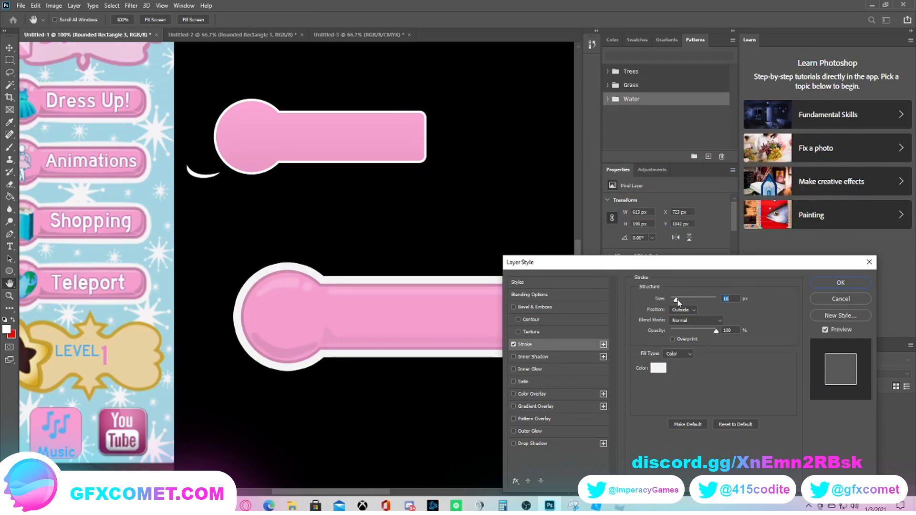
pyautogui.click(822, 284)
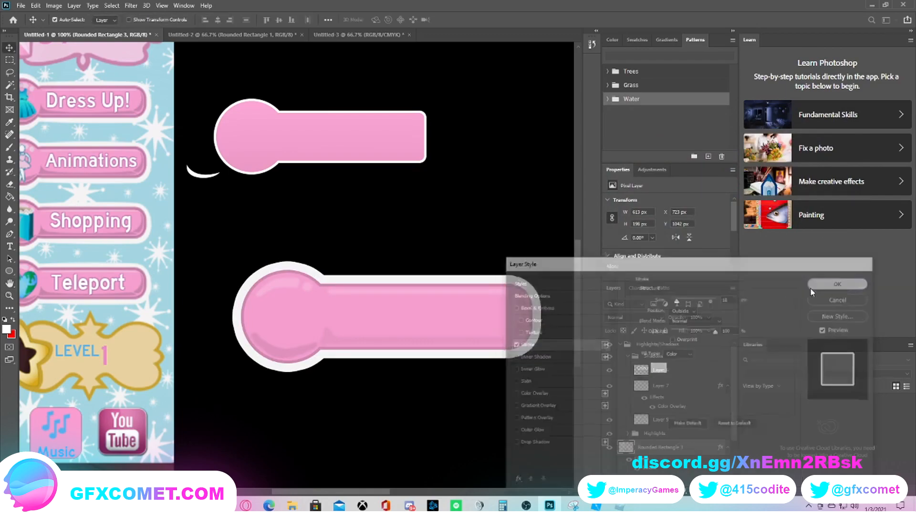
# - Draw a white rounded rectangle about 498 by 1046 px with 45 px corners, extending past the canvas's right edge
pyautogui.hotkey('ctrl', '-')
pyautogui.hotkey('ctrl', '-')
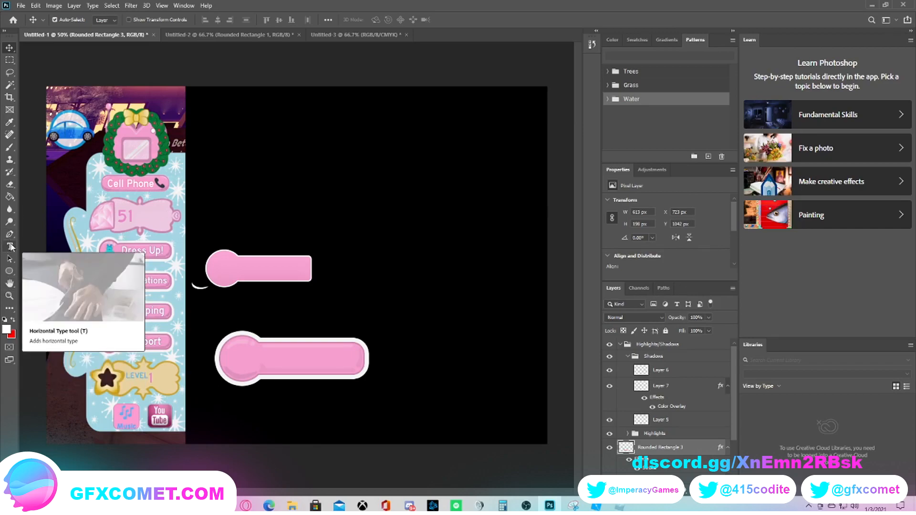
pyautogui.rightClick(9, 271)
pyautogui.click(40, 282)
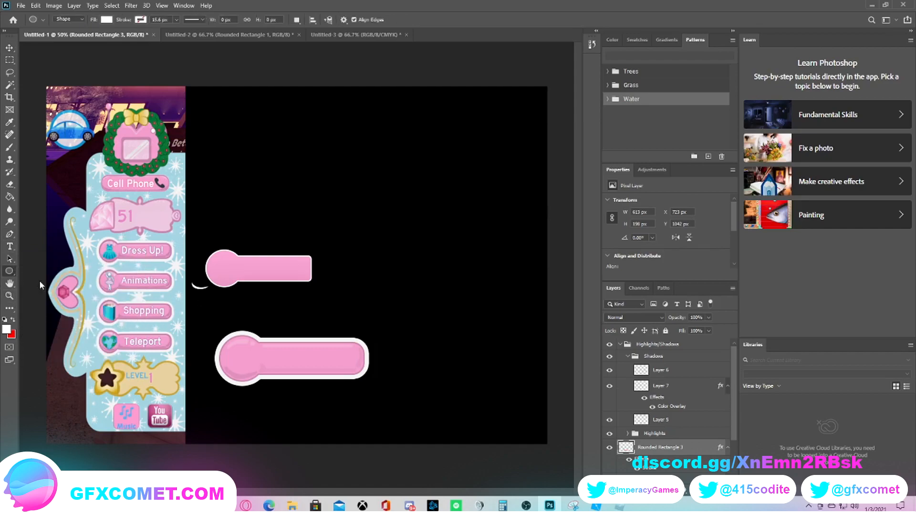
pyautogui.moveTo(554, 137); pyautogui.dragTo(436, 386)
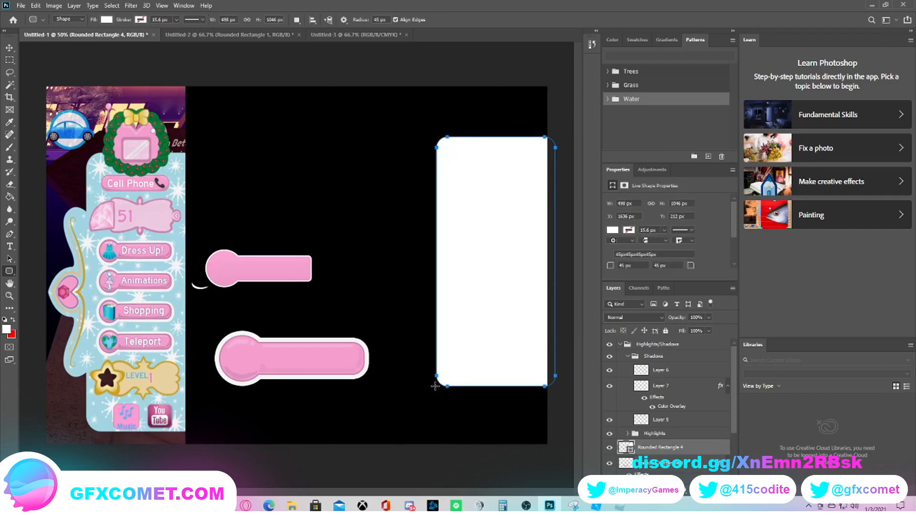
pyautogui.click(8, 49)
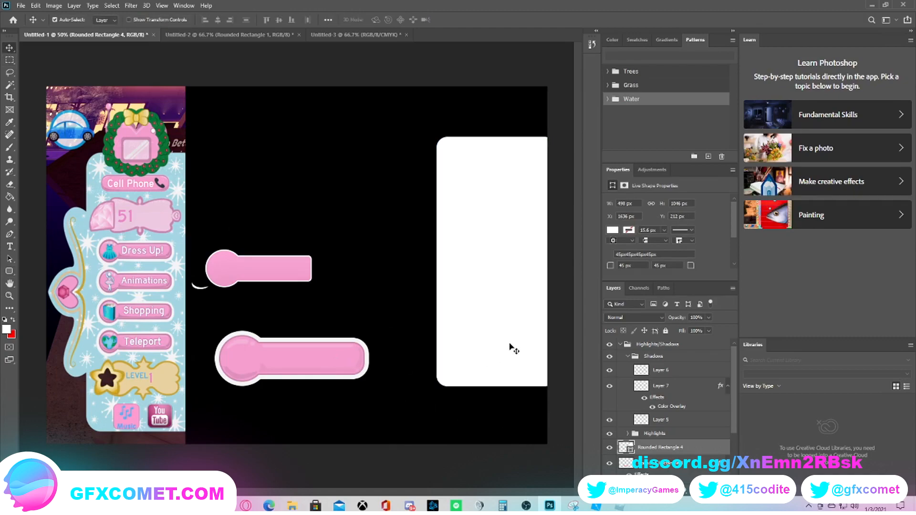
# - Apply a light blue Color Overlay (a4d5e1), sampled from the reference menu panel, to Rounded Rectangle 4
pyautogui.rightClick(681, 454)
pyautogui.click(706, 61)
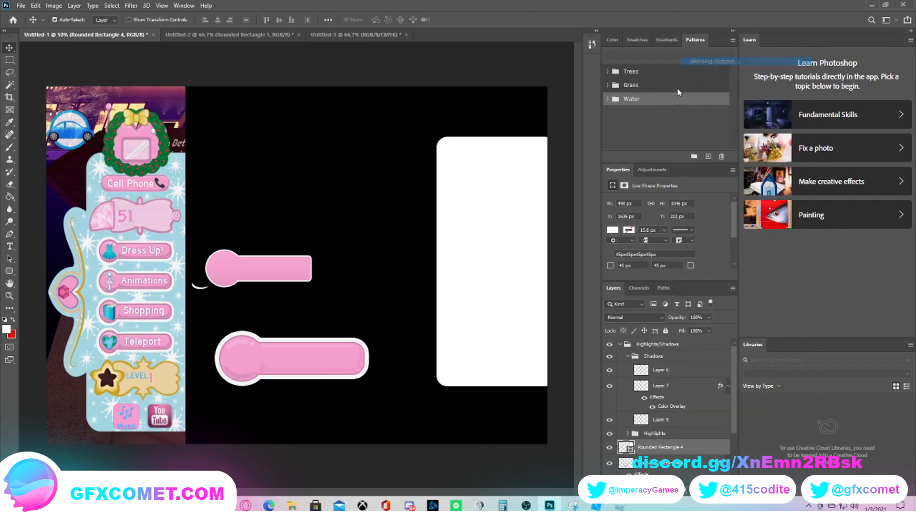
pyautogui.click(546, 395)
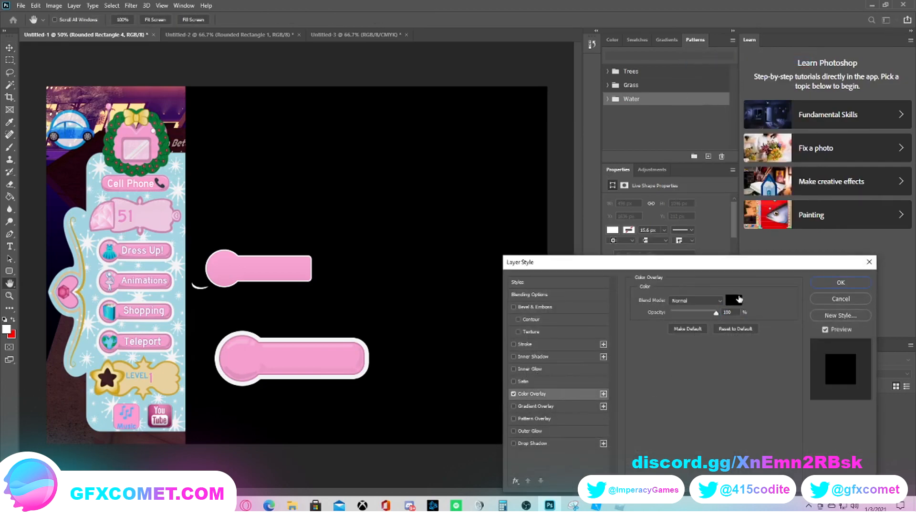
pyautogui.click(734, 301)
pyautogui.click(100, 362)
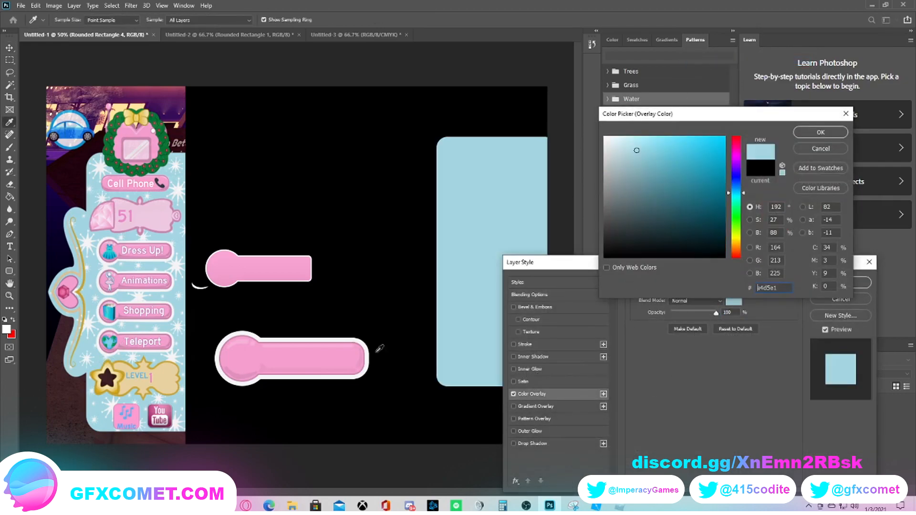
pyautogui.click(823, 136)
pyautogui.click(832, 287)
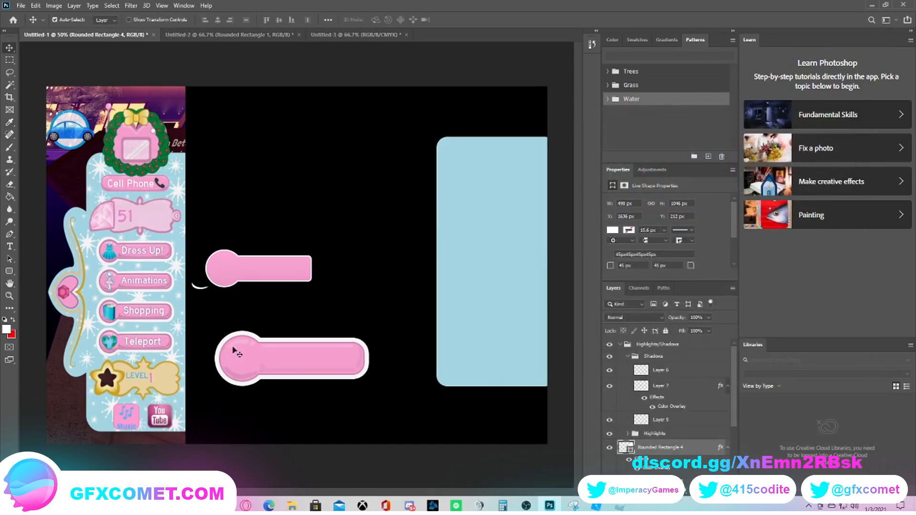
# - Reorder Rounded Rectangle 3 to the top of the layer stack and collapse the Highlights/Shadows group
pyautogui.moveTo(286, 368); pyautogui.dragTo(303, 370)
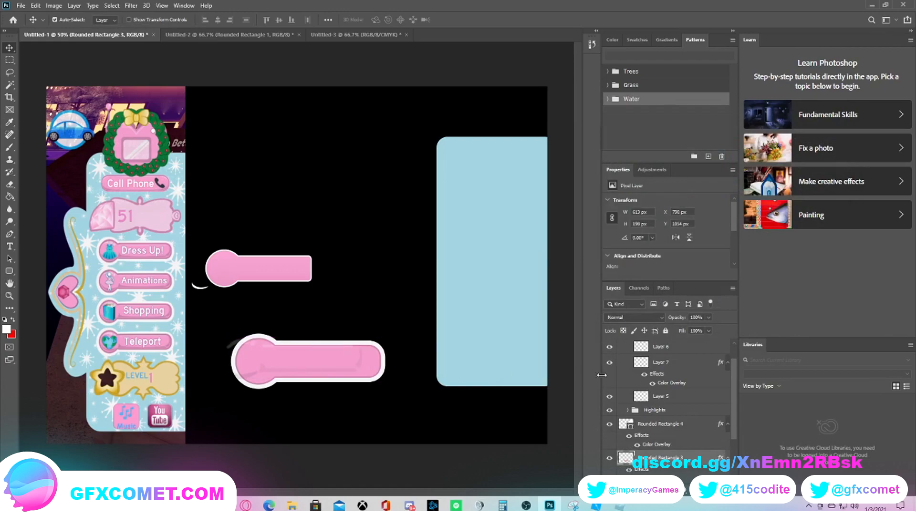
pyautogui.hotkey('ctrl', 'z')
pyautogui.moveTo(670, 459); pyautogui.dragTo(671, 342)
pyautogui.click(621, 379)
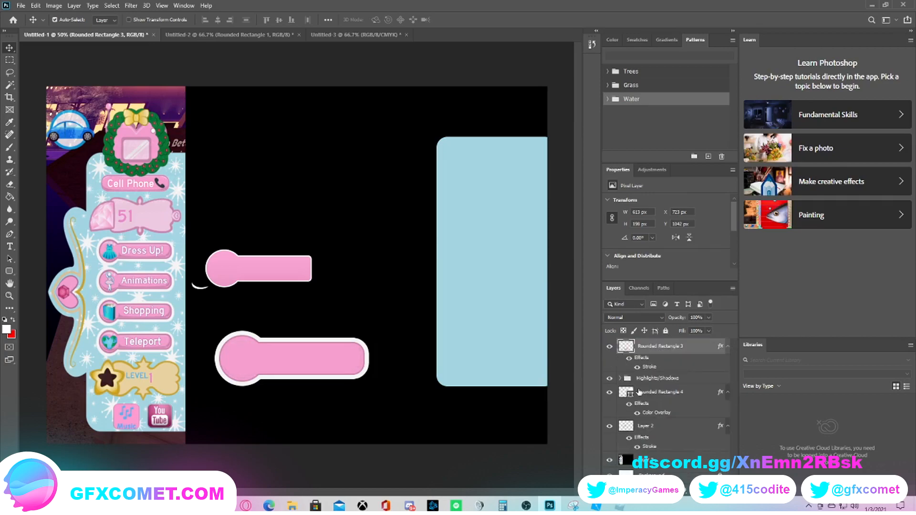
# - Rasterize Rounded Rectangle 3's layer style and merge the layer with the Highlights/Shadows group
pyautogui.rightClick(652, 352)
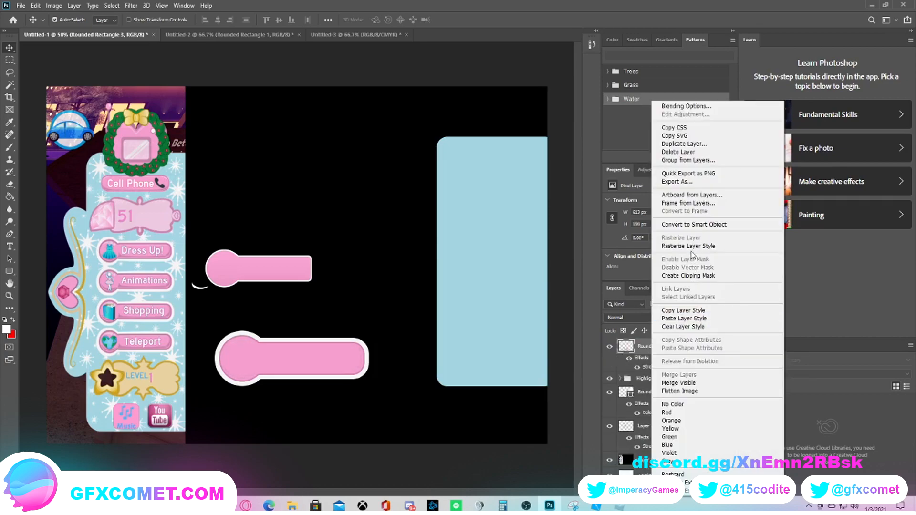
pyautogui.click(694, 246)
pyautogui.rightClick(674, 361)
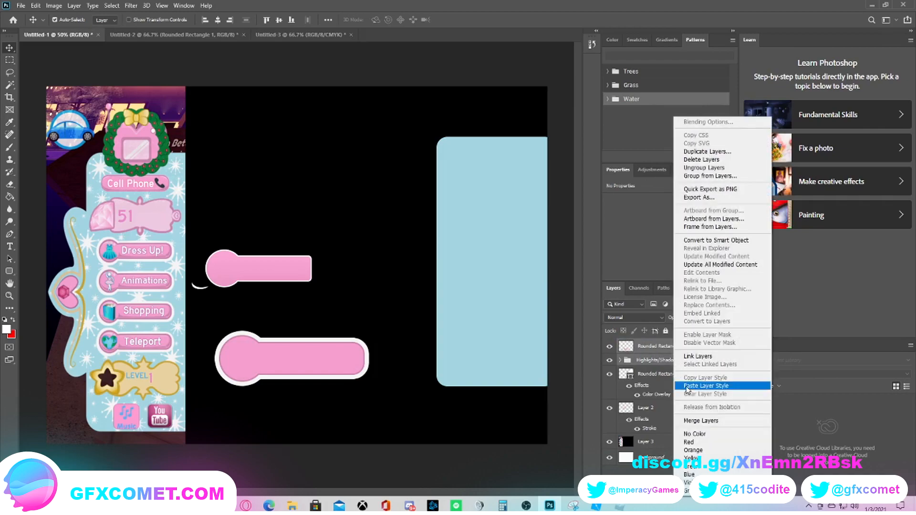
pyautogui.click(700, 422)
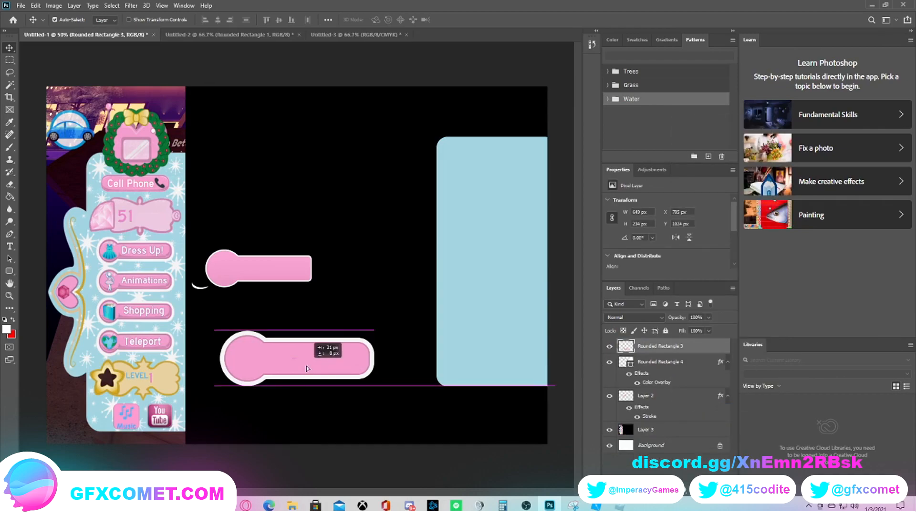
# - Undo the layer move, place the Highlights/Shadows group above Rounded Rectangle 3, and merge the two into one layer
pyautogui.hotkey('ctrl', 'z')
pyautogui.moveTo(666, 361); pyautogui.dragTo(674, 344)
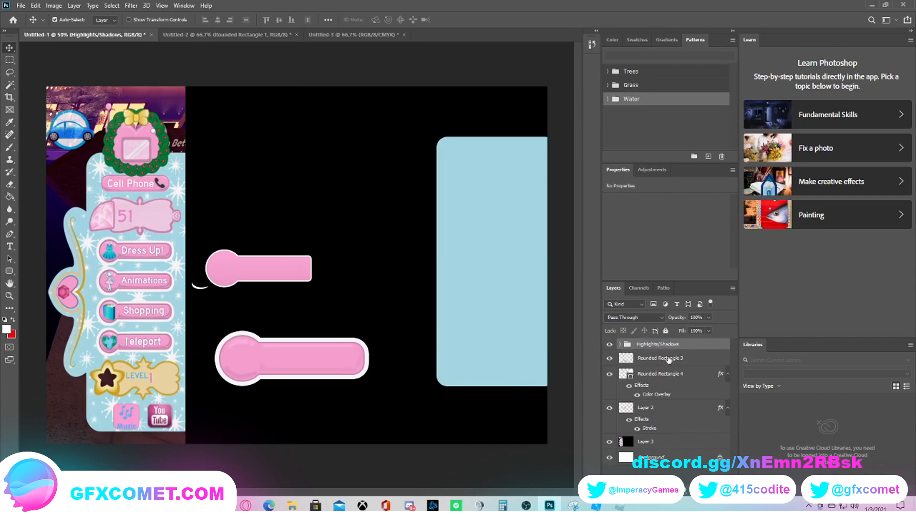
pyautogui.keyDown('shift'); pyautogui.click(669, 360); pyautogui.keyUp('shift')
pyautogui.rightClick(669, 361)
pyautogui.click(698, 375)
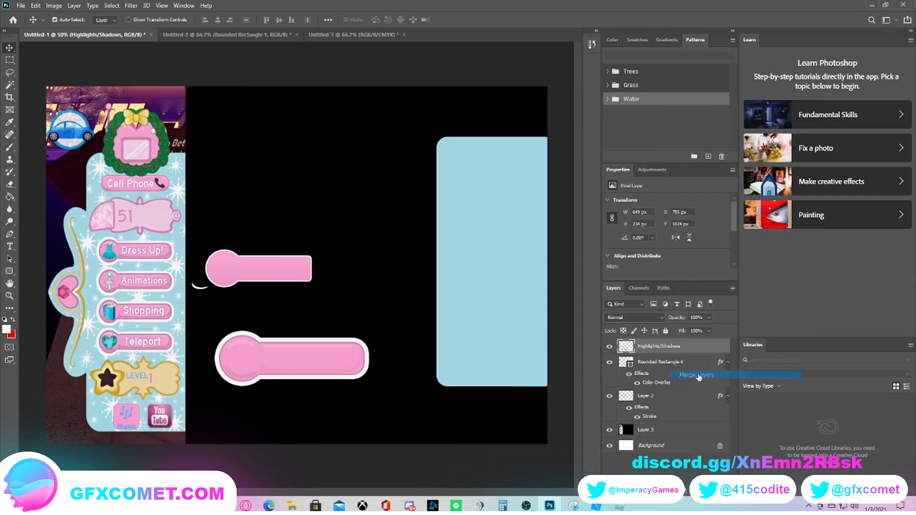
# - Scale the merged pink button to about 54.89% and place it near the lower end of the light blue panel
pyautogui.moveTo(296, 367); pyautogui.dragTo(406, 382)
pyautogui.hotkey('ctrl', 't')
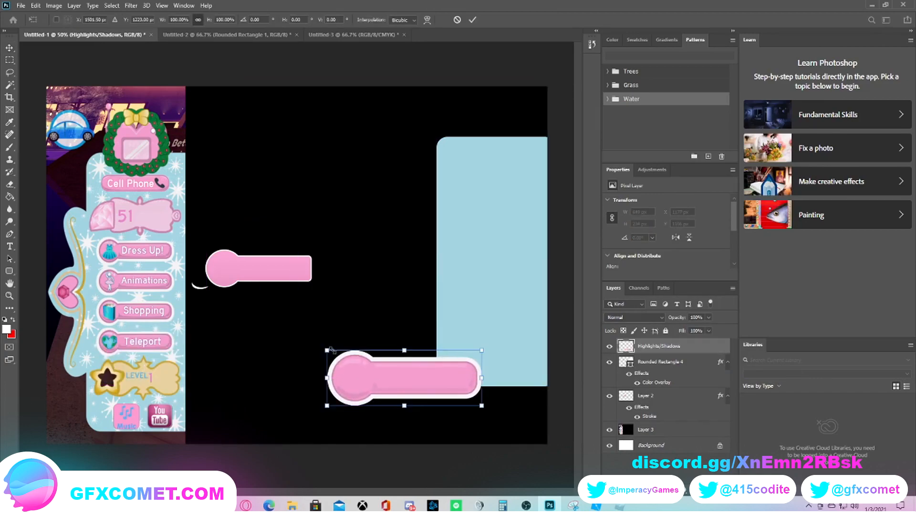
pyautogui.moveTo(327, 351); pyautogui.dragTo(497, 361)
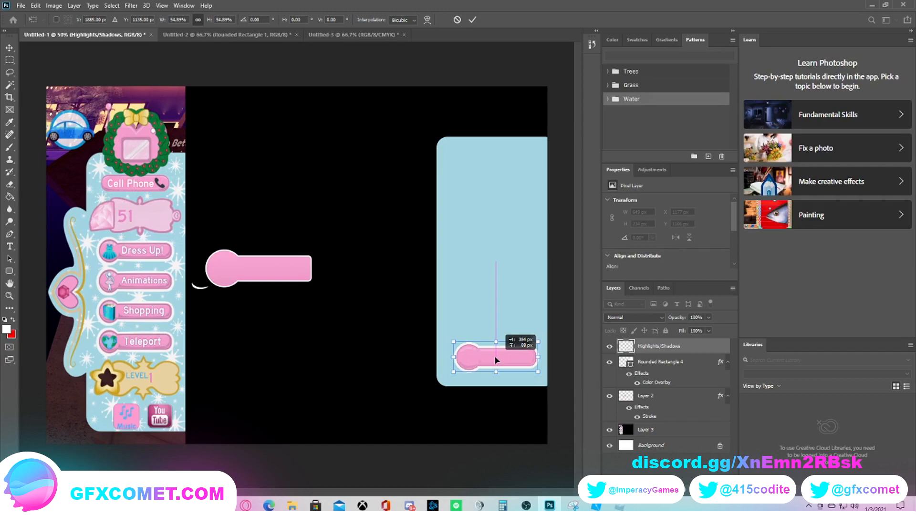
pyautogui.moveTo(496, 360); pyautogui.dragTo(496, 360)
pyautogui.press('Return')
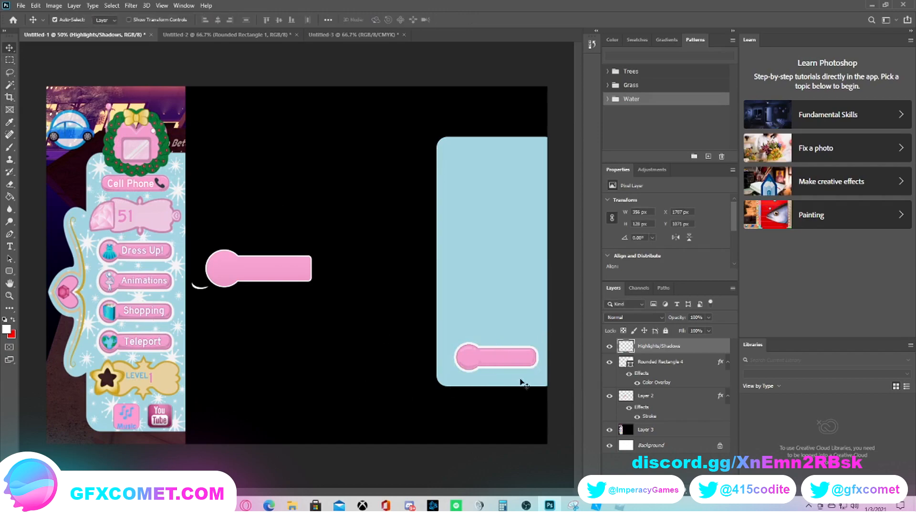
# - Duplicate the Highlights/Shadows button layer and place the copy directly above the original button on the panel
pyautogui.rightClick(686, 347)
pyautogui.click(699, 150)
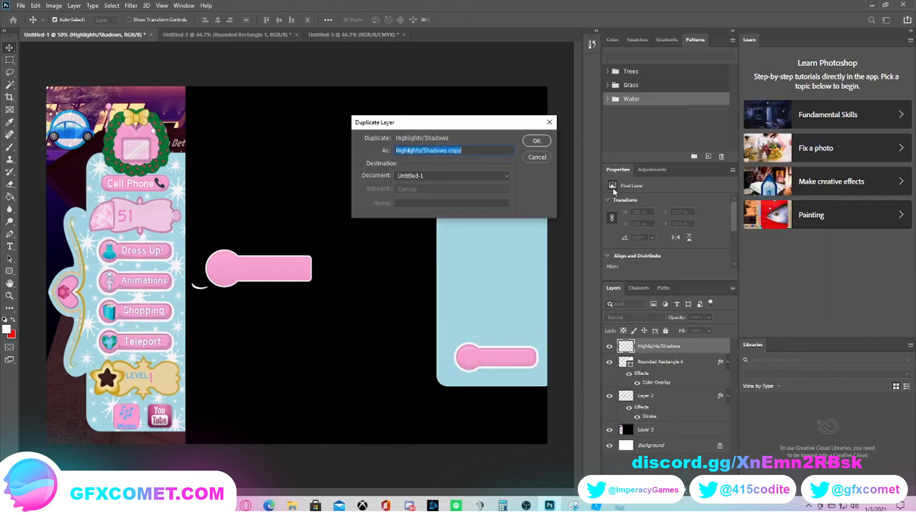
pyautogui.click(537, 141)
pyautogui.moveTo(518, 355); pyautogui.dragTo(544, 316)
pyautogui.click(511, 317)
pyautogui.moveTo(511, 316); pyautogui.dragTo(510, 325)
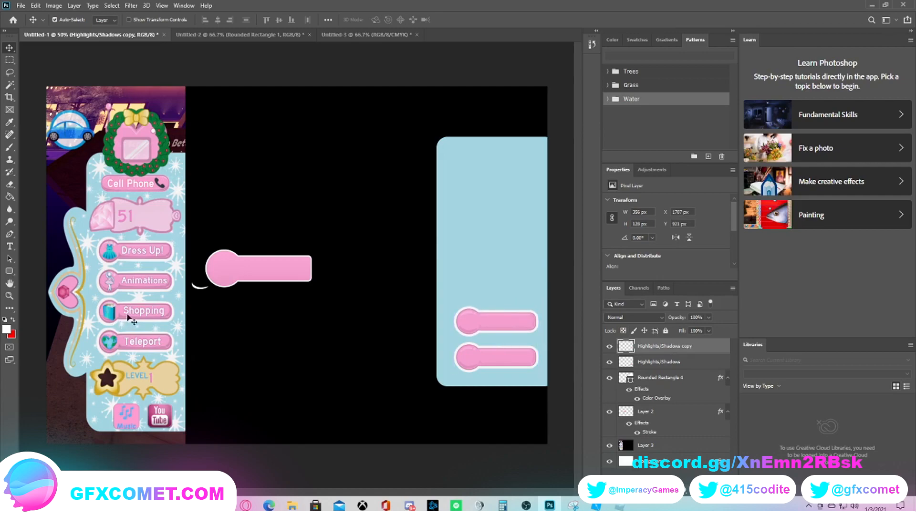
# - Duplicate the Highlights/Shadows copy layer and align the new button above the other two as the third in the stack
pyautogui.rightClick(656, 350)
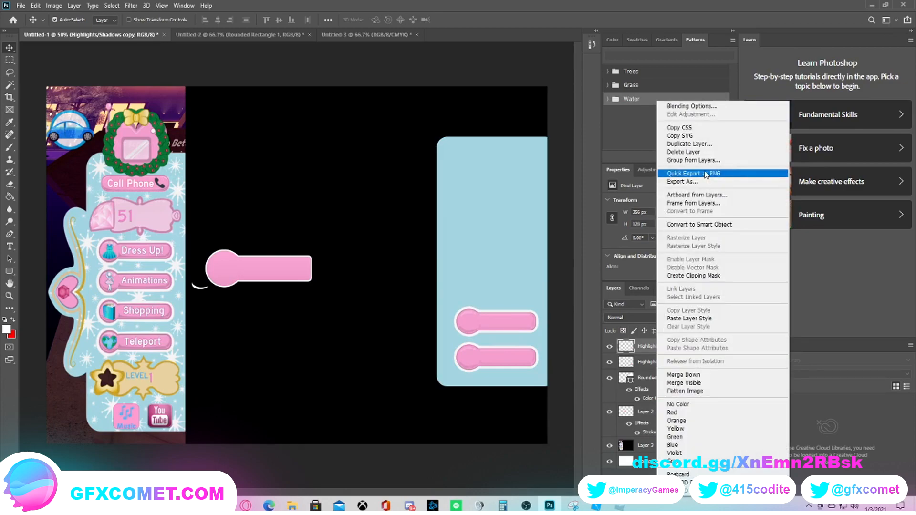
pyautogui.click(716, 149)
pyautogui.click(530, 142)
pyautogui.moveTo(518, 358); pyautogui.dragTo(518, 285)
pyautogui.moveTo(519, 283); pyautogui.dragTo(519, 283)
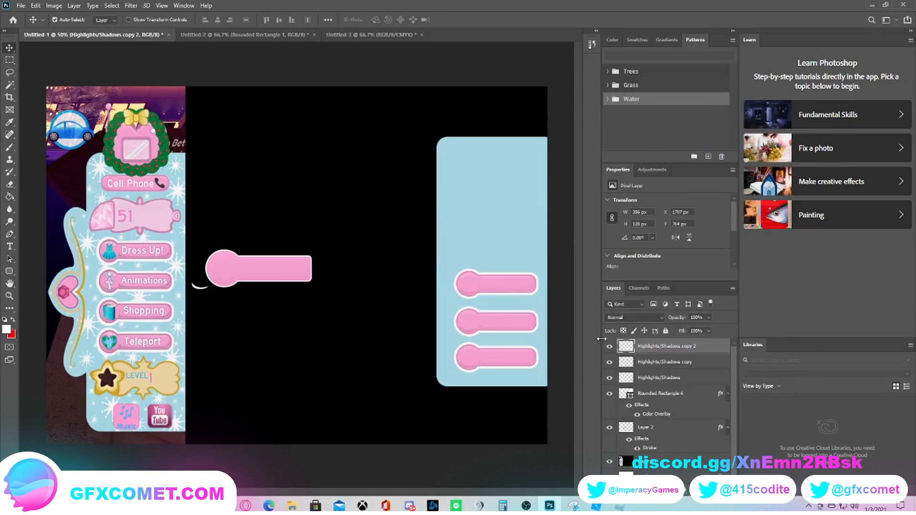
# - Duplicate the Highlights/Shadows copy 2 layer and align the new button above the other three as the fourth in the stack
pyautogui.rightClick(659, 347)
pyautogui.click(678, 144)
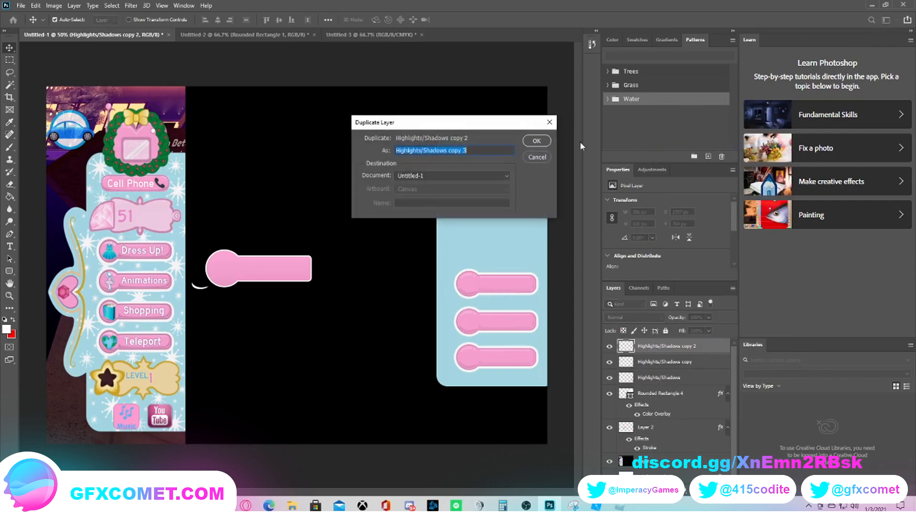
pyautogui.click(540, 140)
pyautogui.moveTo(520, 286); pyautogui.dragTo(520, 251)
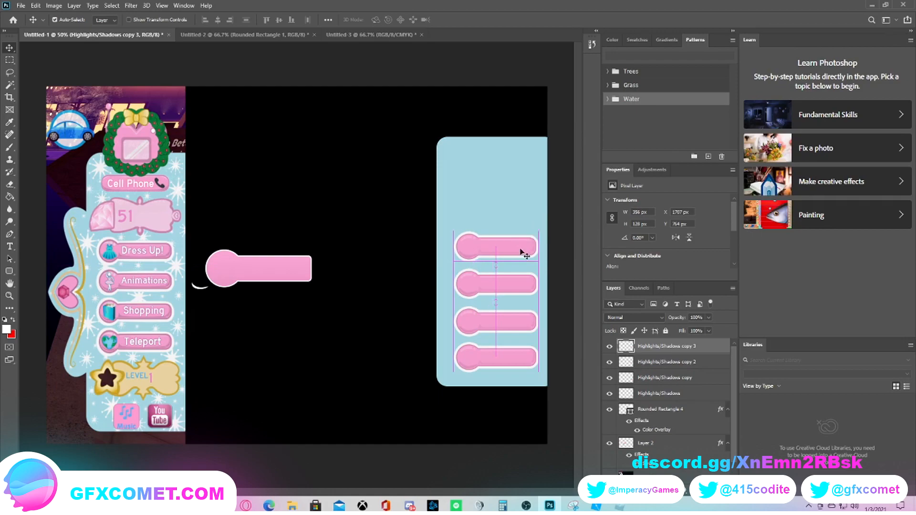
# - Adjust the upper buttons vertically so all four pink buttons are evenly spaced, with the uppermost at about Y 621 px
pyautogui.keyDown('shift'); pyautogui.click(514, 291); pyautogui.keyUp('shift')
pyautogui.moveTo(514, 291); pyautogui.dragTo(514, 282)
pyautogui.hotkey('ctrl', 'z')
pyautogui.moveTo(514, 323); pyautogui.dragTo(515, 318)
pyautogui.moveTo(513, 287); pyautogui.dragTo(512, 251)
pyautogui.click(507, 366)
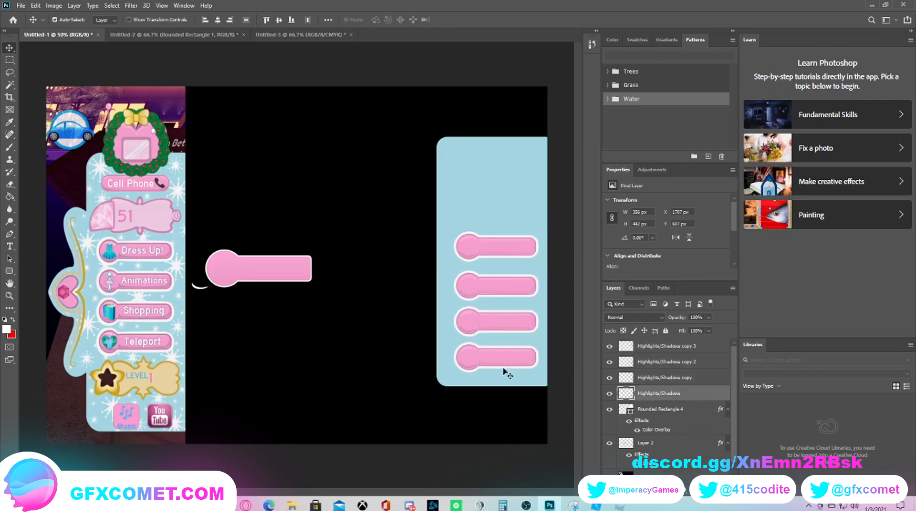
pyautogui.moveTo(504, 285); pyautogui.dragTo(508, 285)
pyautogui.click(510, 250)
pyautogui.moveTo(511, 252); pyautogui.dragTo(512, 251)
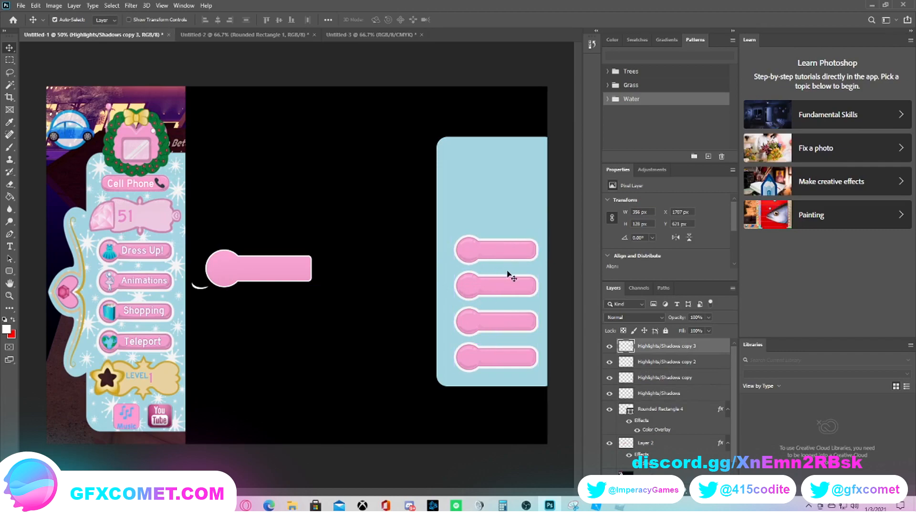
# - Try to move the selected upper buttons higher on the panel, and undo the move
pyautogui.keyDown('shift'); pyautogui.click(660, 395); pyautogui.keyUp('shift')
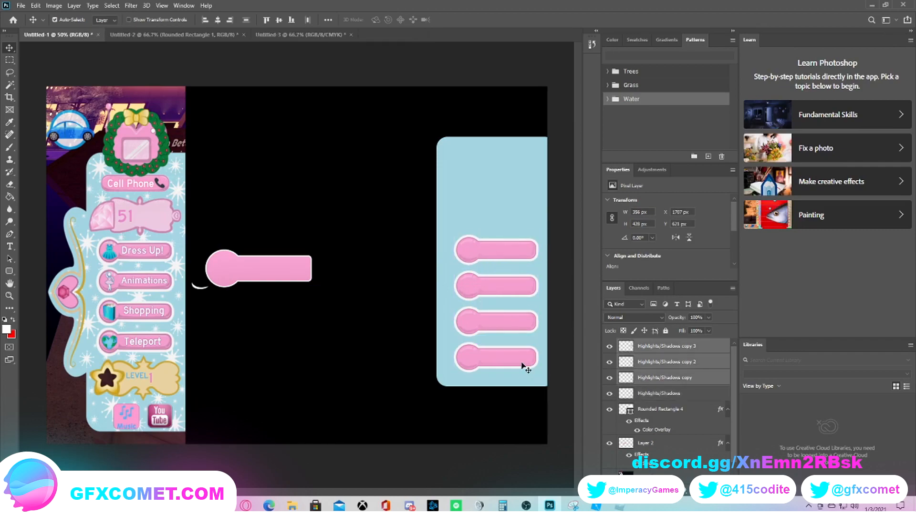
pyautogui.moveTo(524, 366); pyautogui.dragTo(526, 353)
pyautogui.keyDown('shift'); pyautogui.click(525, 359); pyautogui.keyUp('shift')
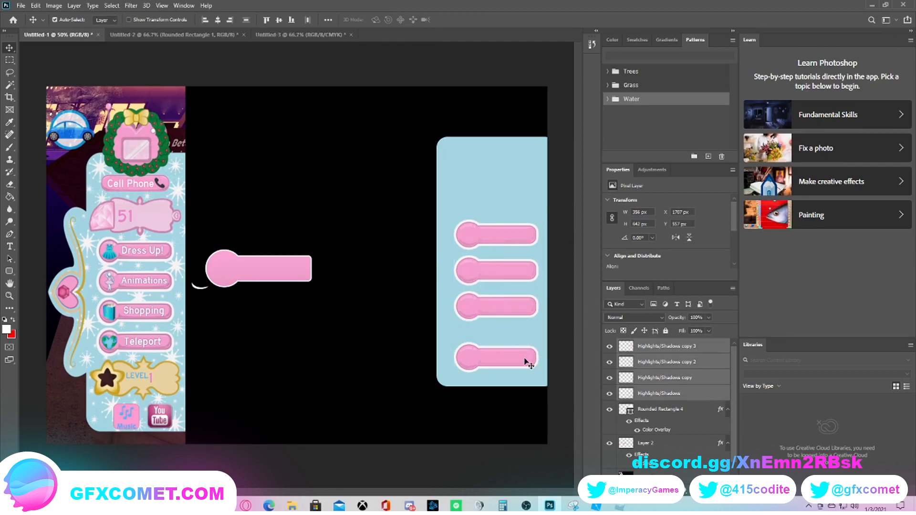
pyautogui.hotkey('ctrl', 'z')
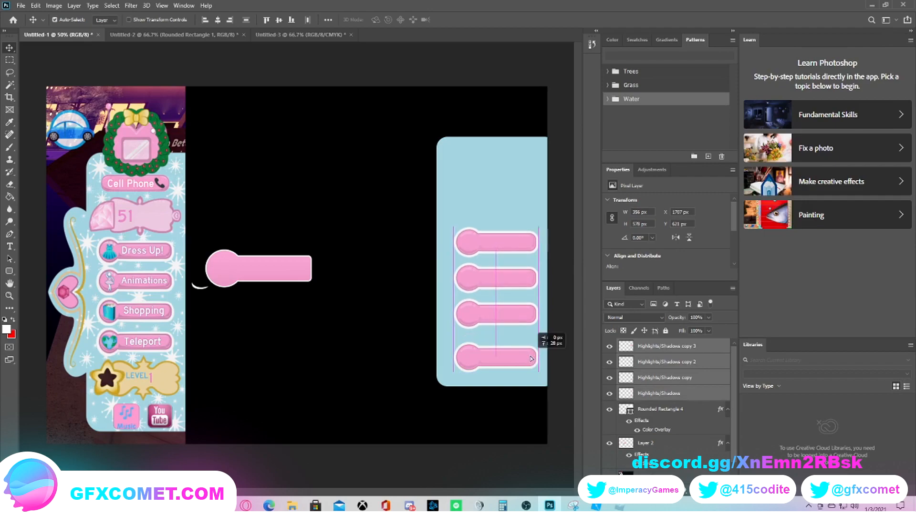
pyautogui.keyDown('shift'); pyautogui.click(530, 365); pyautogui.keyUp('shift')
# - Move all four button layers up the panel together to about Y 461 px, and deselect the layers
pyautogui.click(530, 366)
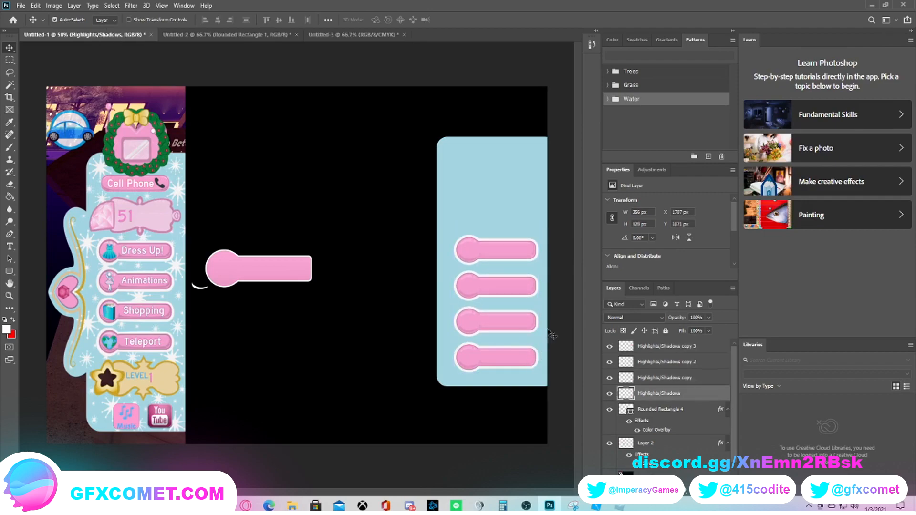
pyautogui.keyDown('shift'); pyautogui.click(643, 346); pyautogui.keyUp('shift')
pyautogui.moveTo(520, 364); pyautogui.dragTo(519, 327)
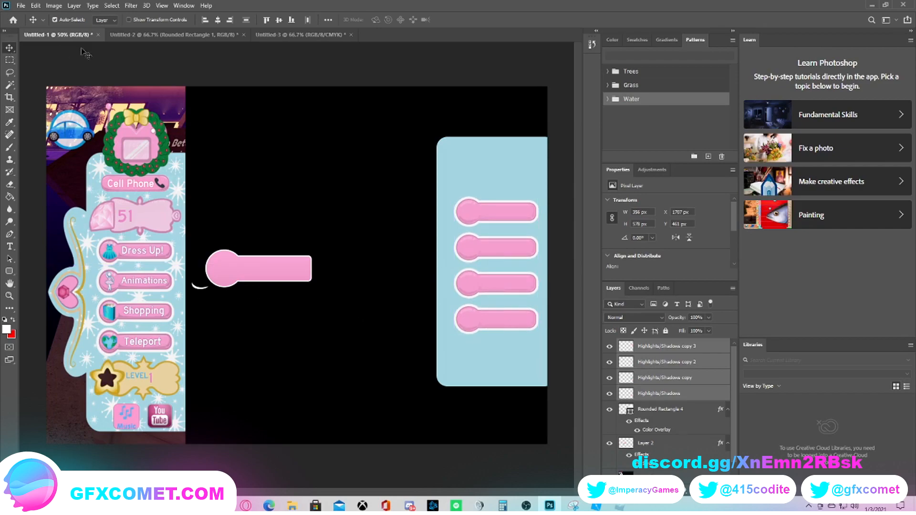
pyautogui.click(131, 51)
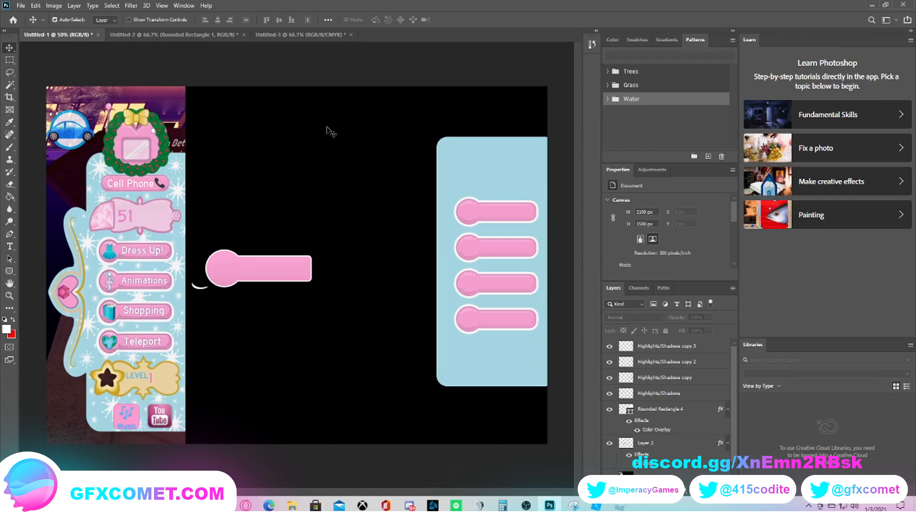